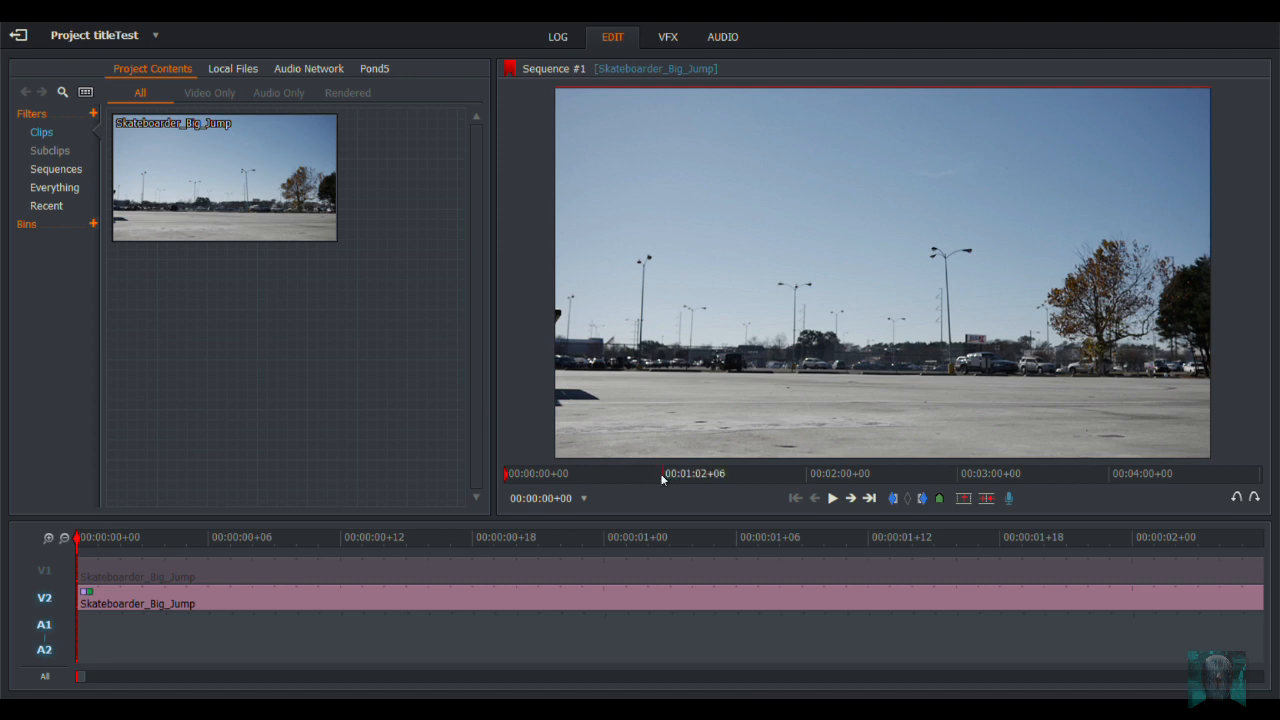
Play the sequence from the start and stop it at about 00:00:21+17
{"action": "left_click", "coordinate": [832, 498]}
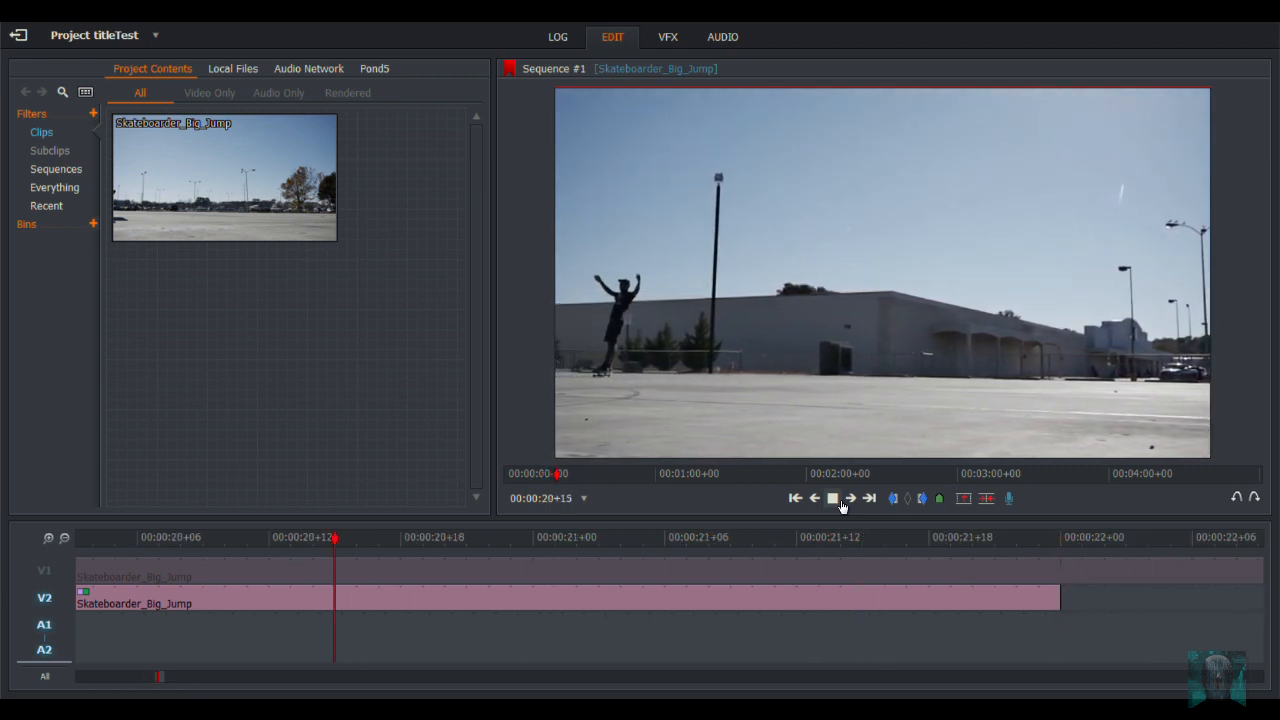
{"action": "left_click", "coordinate": [840, 501]}
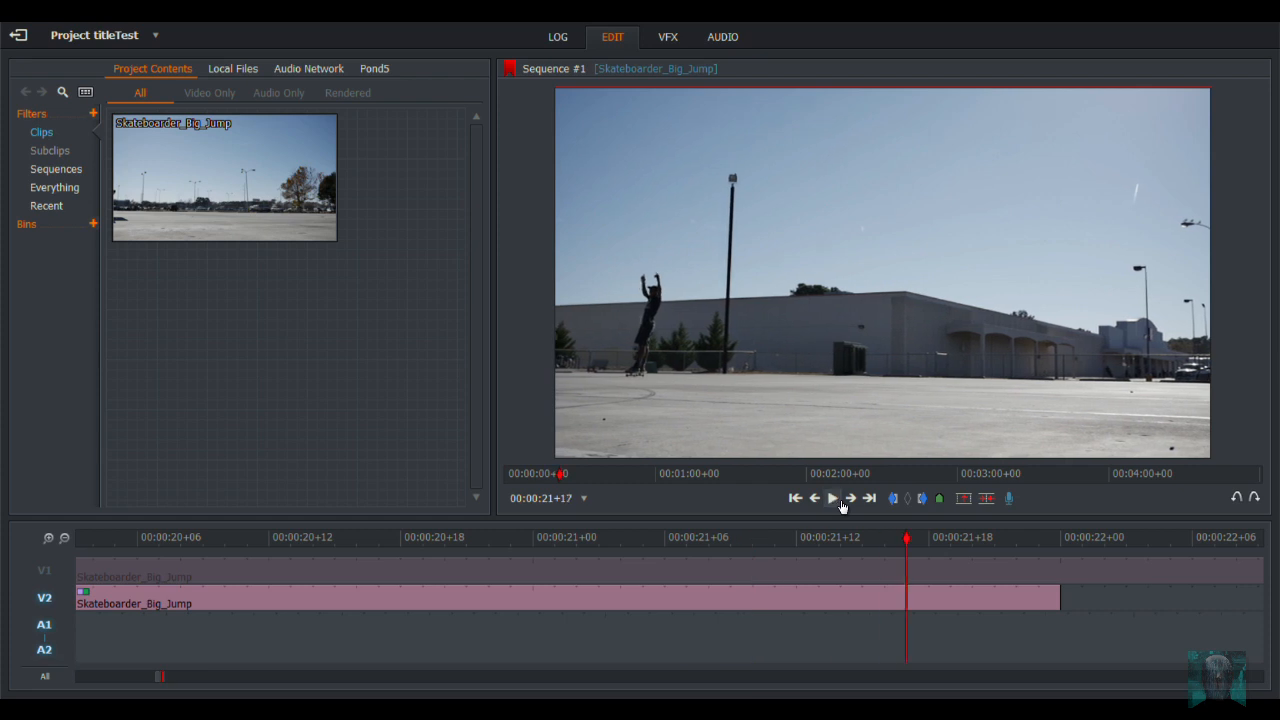
Make V1 the active video track instead of V2 and show the visual effects settings at 00:00:20+17
{"action": "left_click", "coordinate": [45, 599]}
{"action": "left_click", "coordinate": [50, 576]}
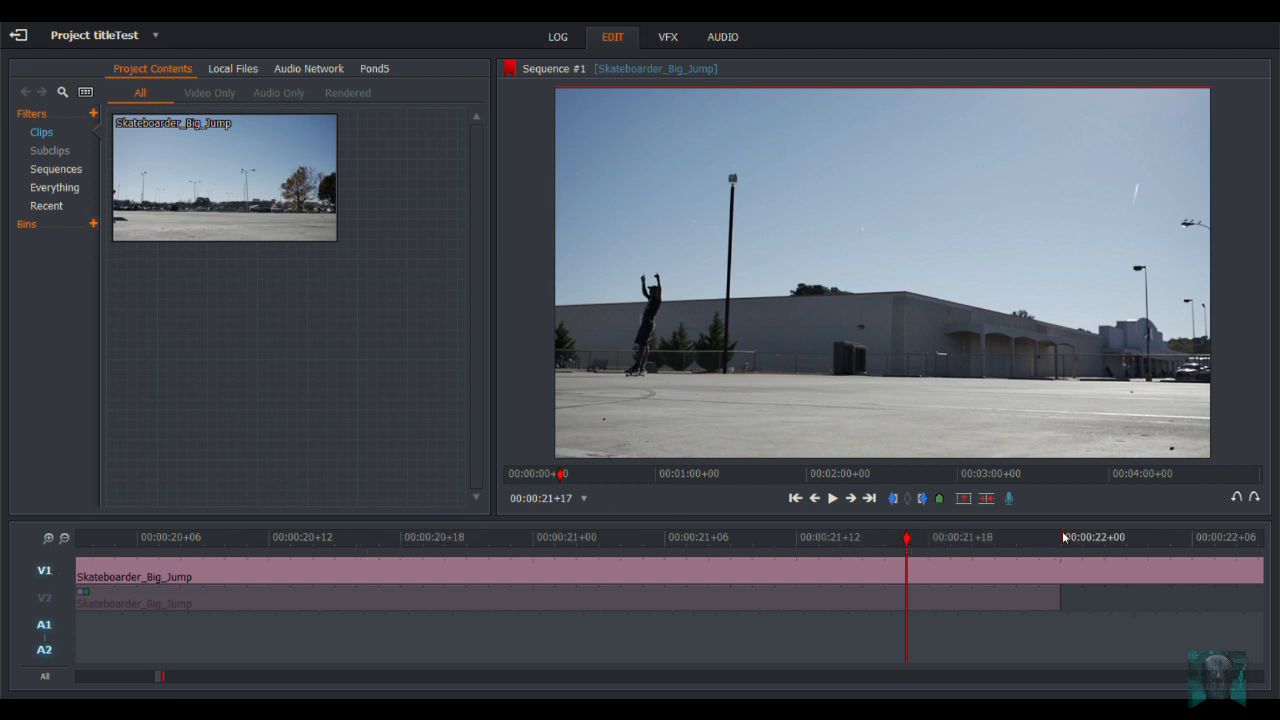
{"action": "left_click_drag", "start_coordinate": [1063, 540], "coordinate": [379, 537]}
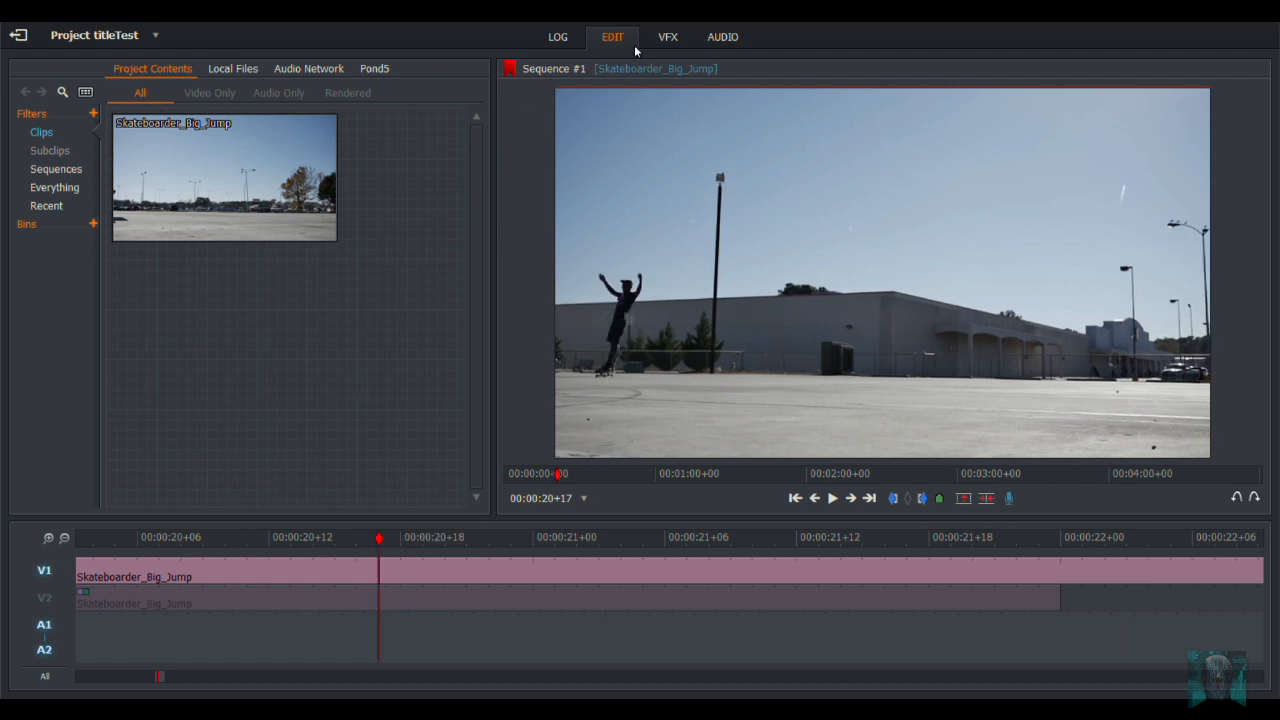
{"action": "left_click", "coordinate": [669, 38]}
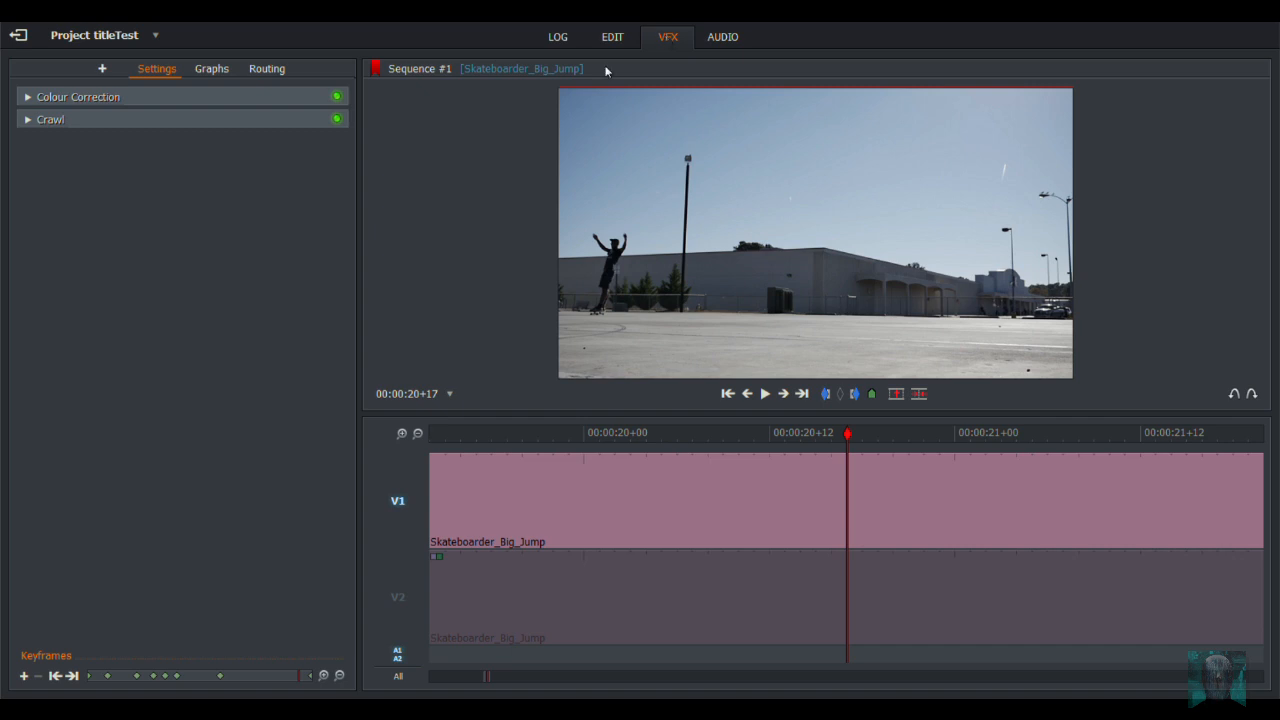
Leave the project to review the frame rate choices for a new project, and reopen the TitleTest project
{"action": "left_click", "coordinate": [19, 40]}
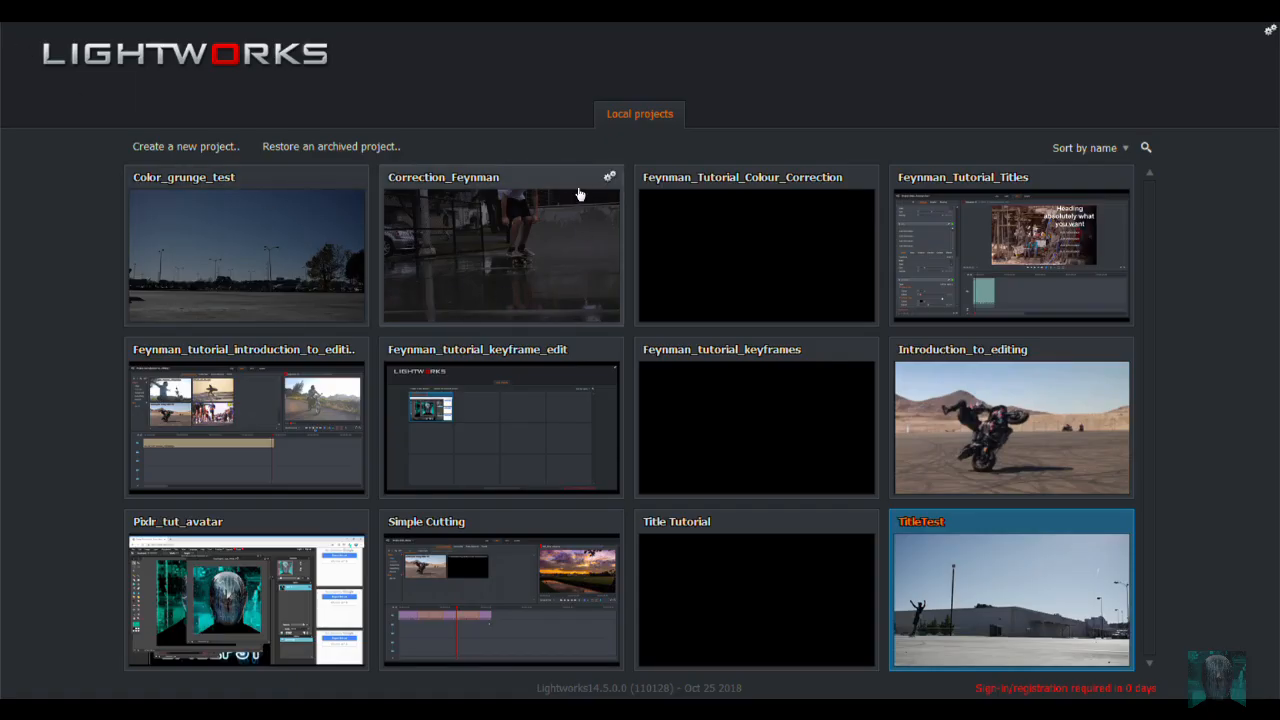
{"action": "left_click", "coordinate": [207, 147]}
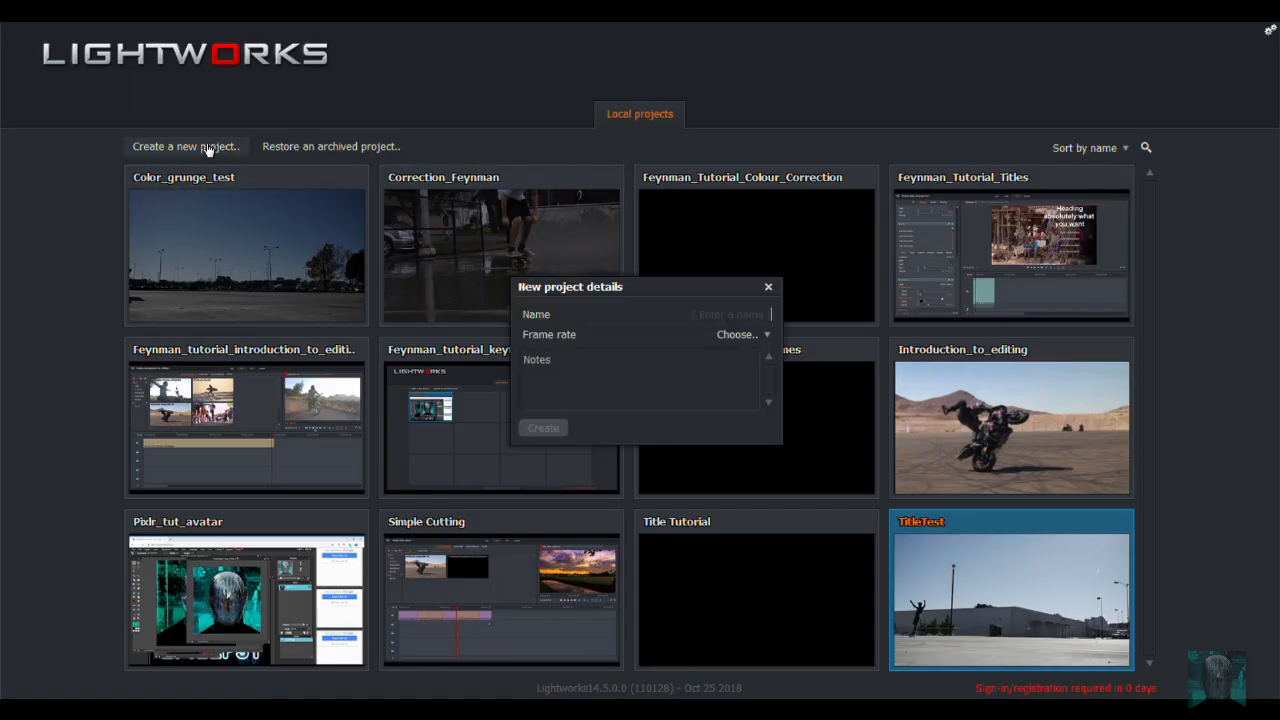
{"action": "left_click", "coordinate": [764, 335]}
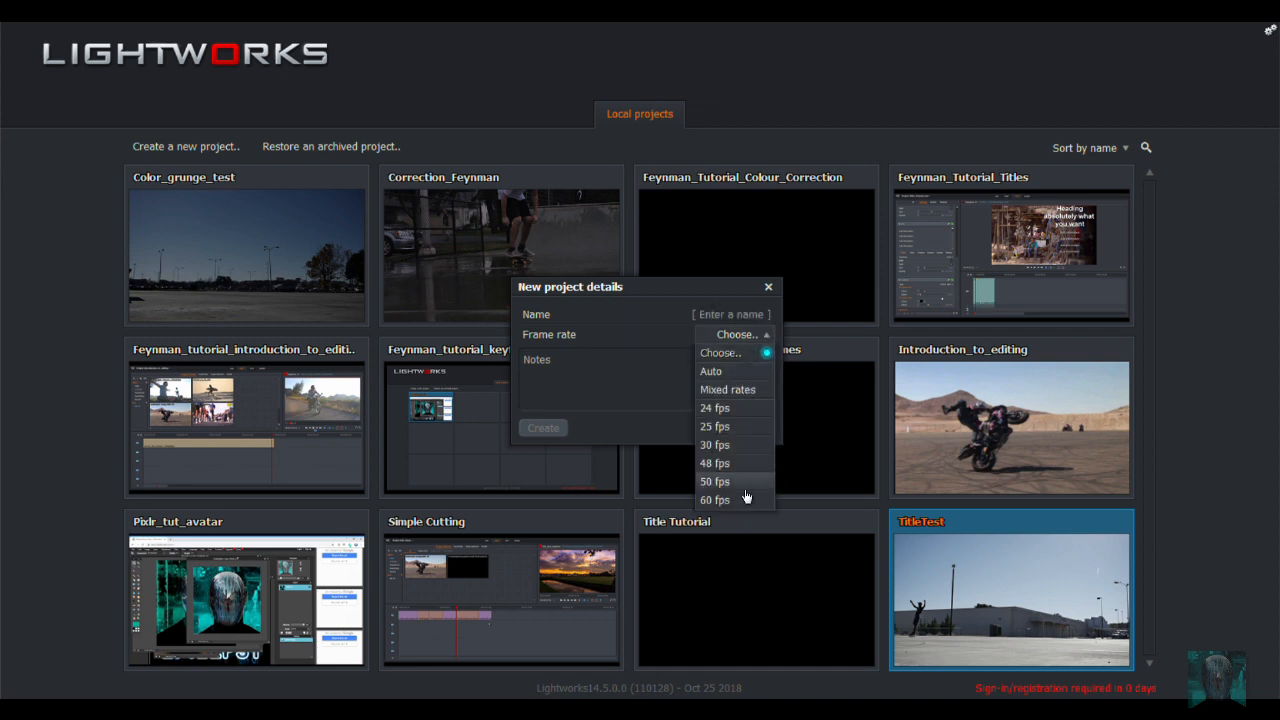
{"action": "left_click", "coordinate": [621, 383]}
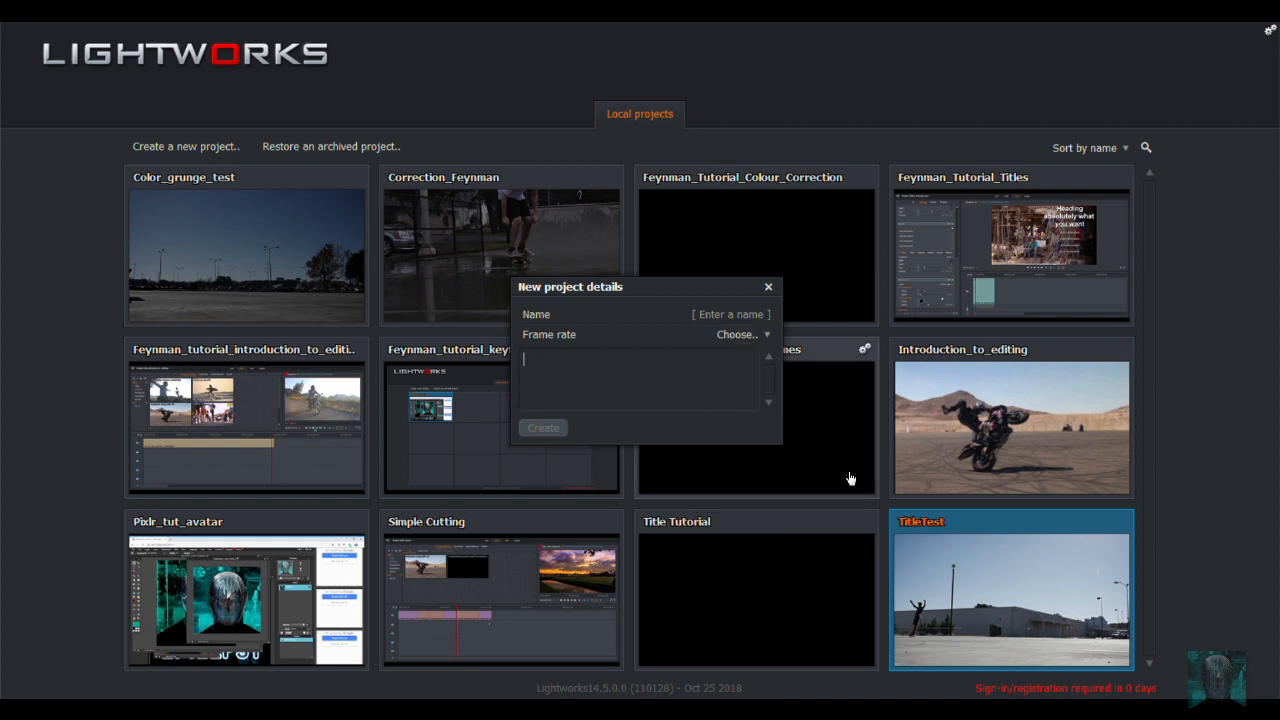
{"action": "mouse_move", "coordinate": [965, 600]}
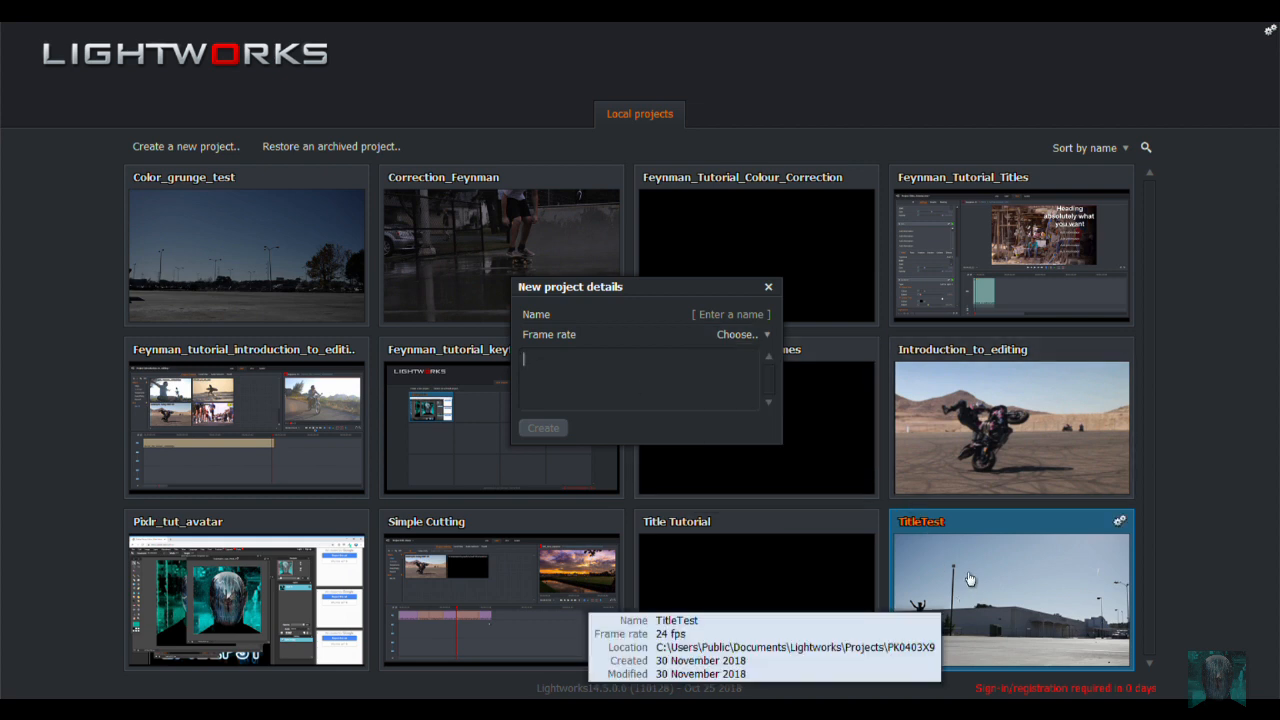
{"action": "left_click", "coordinate": [968, 578]}
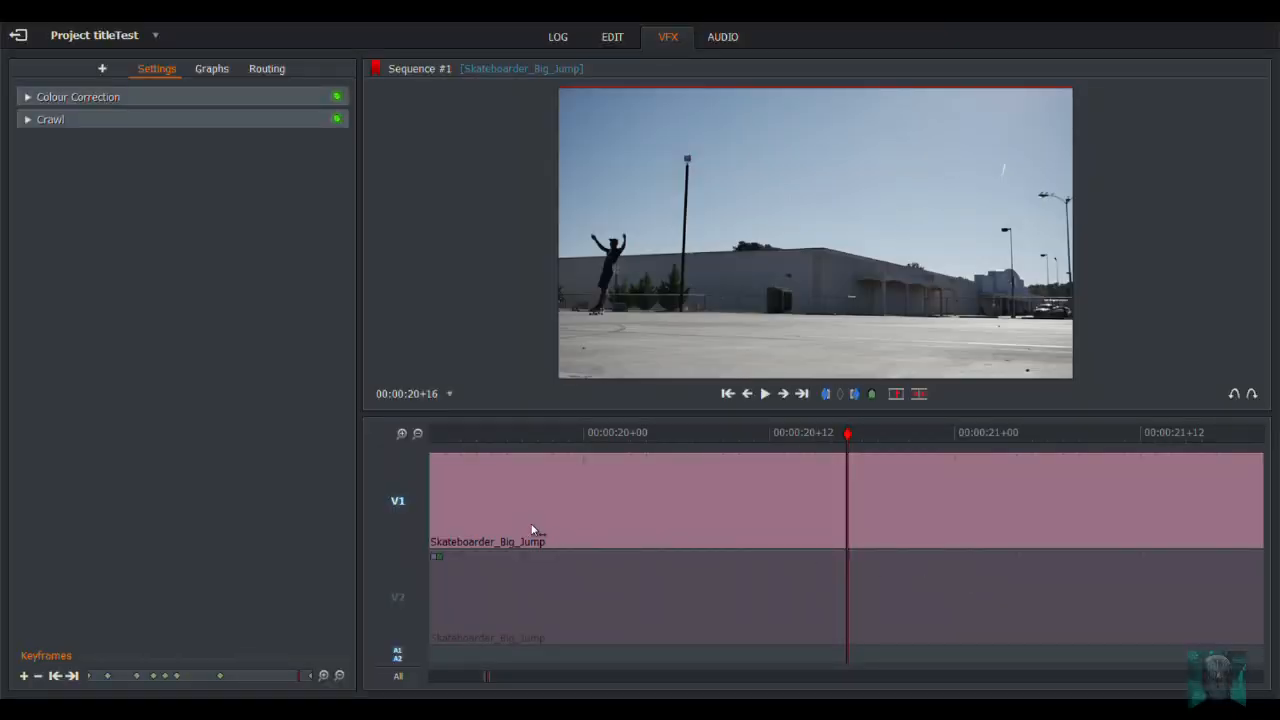
Remove the existing Crawl effect from the segment on track V2
{"action": "right_click", "coordinate": [478, 594]}
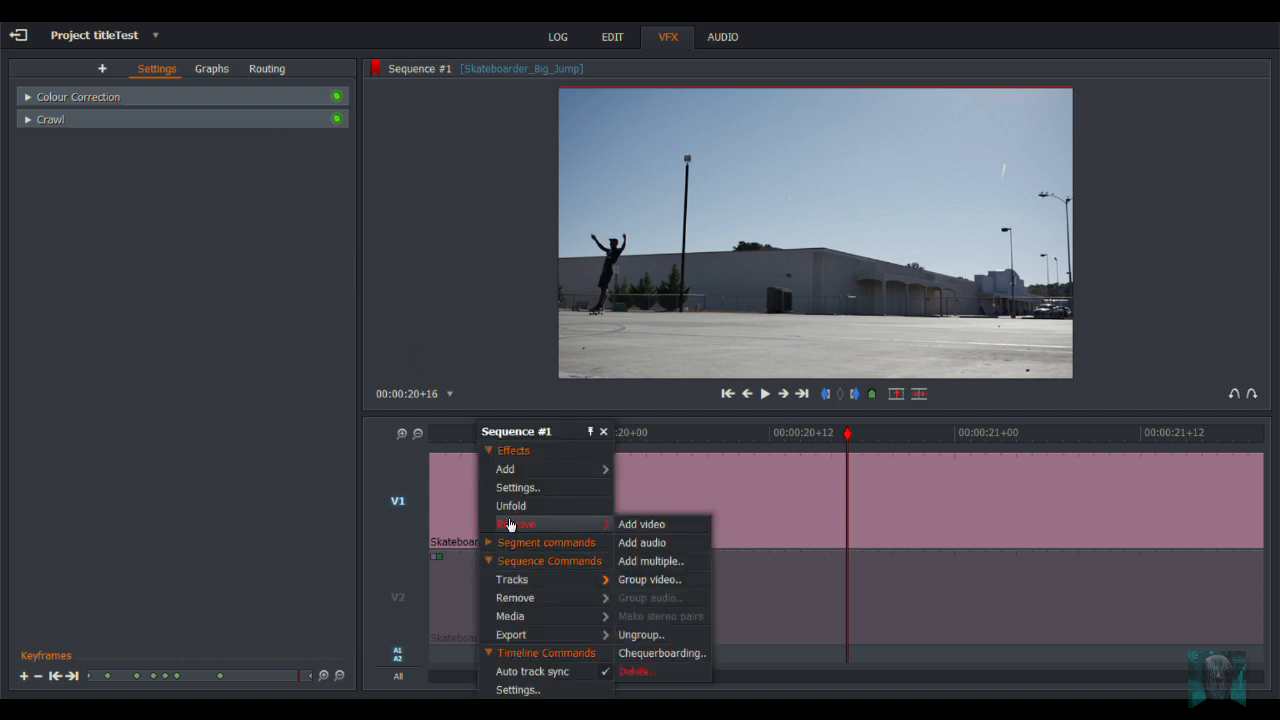
{"action": "mouse_move", "coordinate": [517, 529]}
{"action": "left_click", "coordinate": [638, 561]}
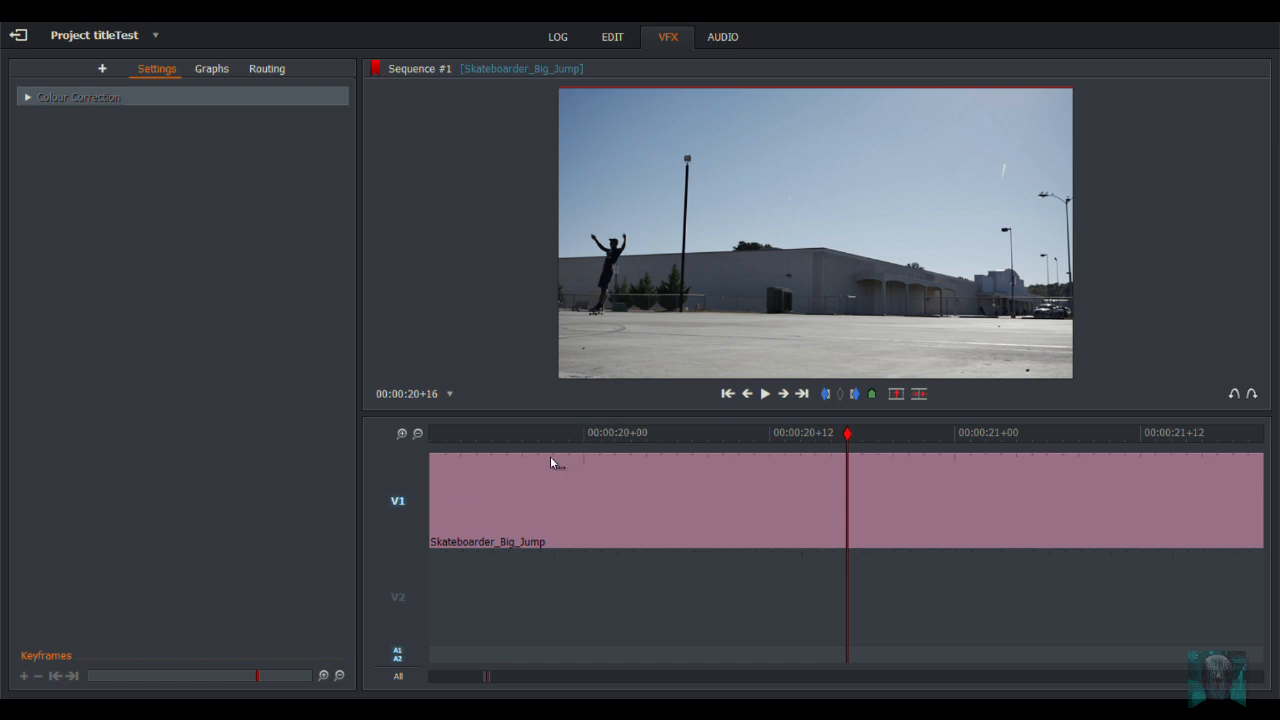
Add a Crawl text effect to the Skateboarder_Big_Jump clip on track V1, starting from the beginning of the sequence
{"action": "left_click", "coordinate": [728, 394]}
{"action": "right_click", "coordinate": [632, 489]}
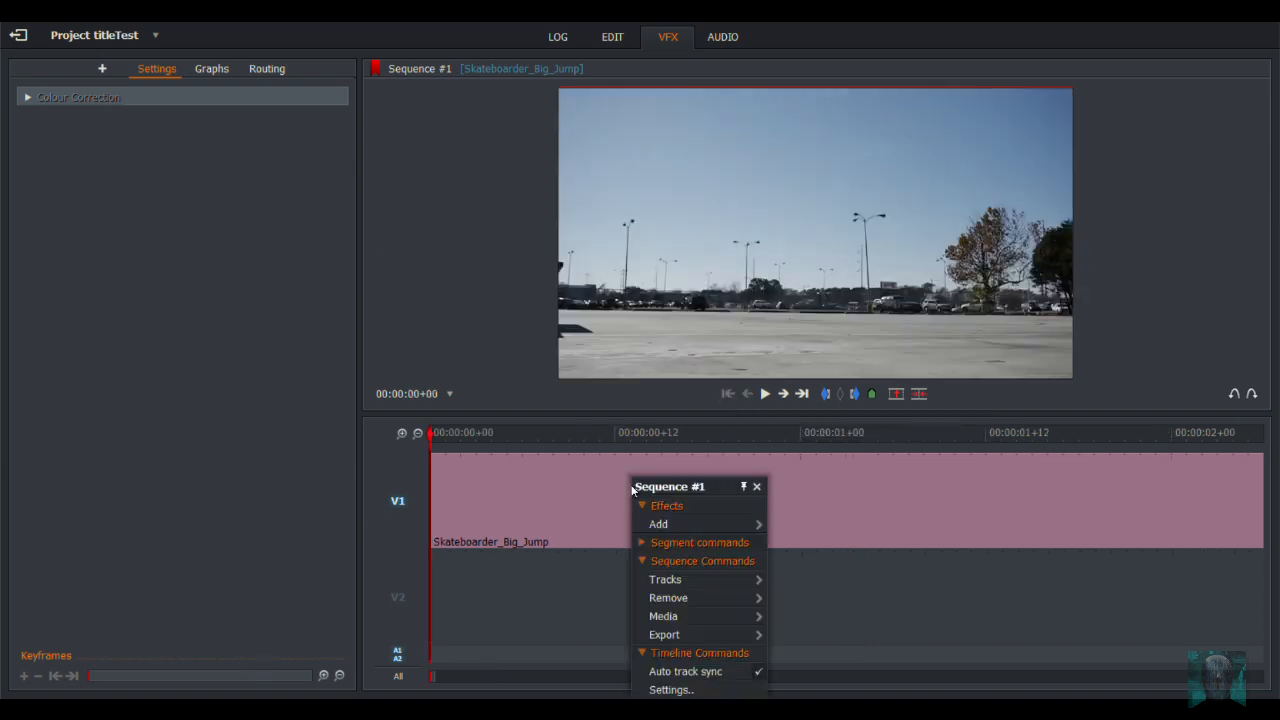
{"action": "mouse_move", "coordinate": [700, 526]}
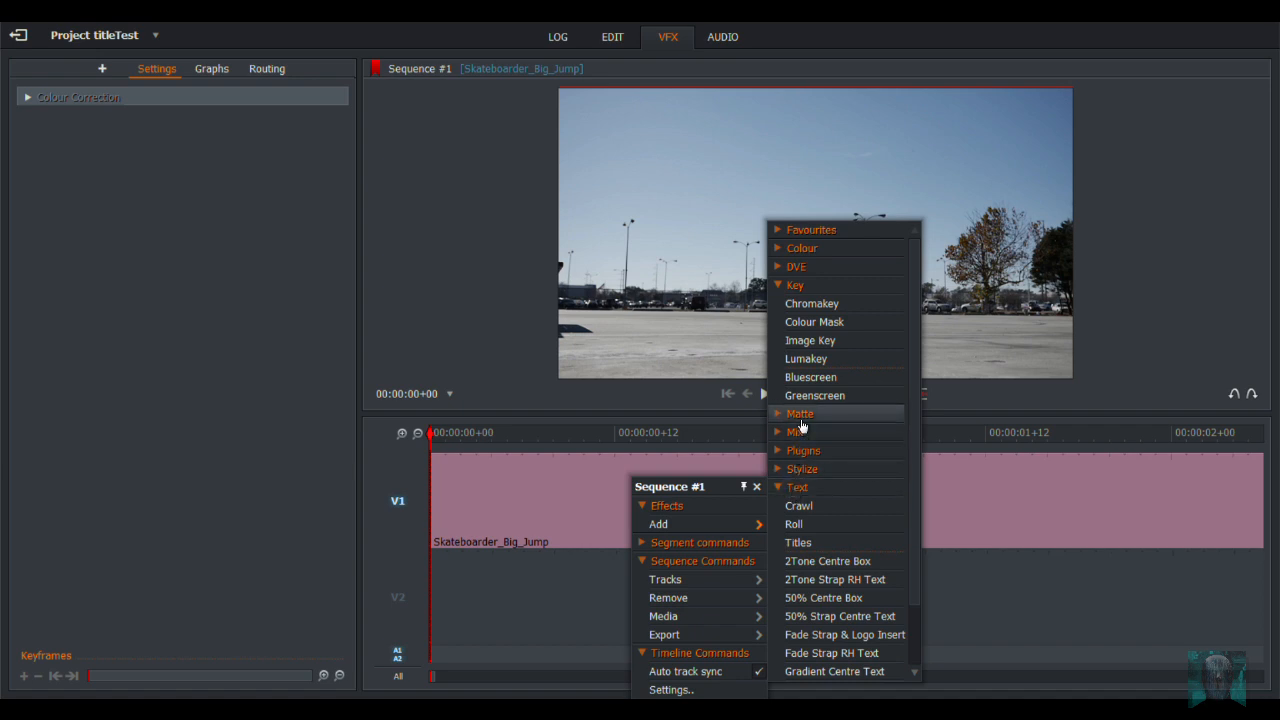
{"action": "left_click", "coordinate": [790, 288]}
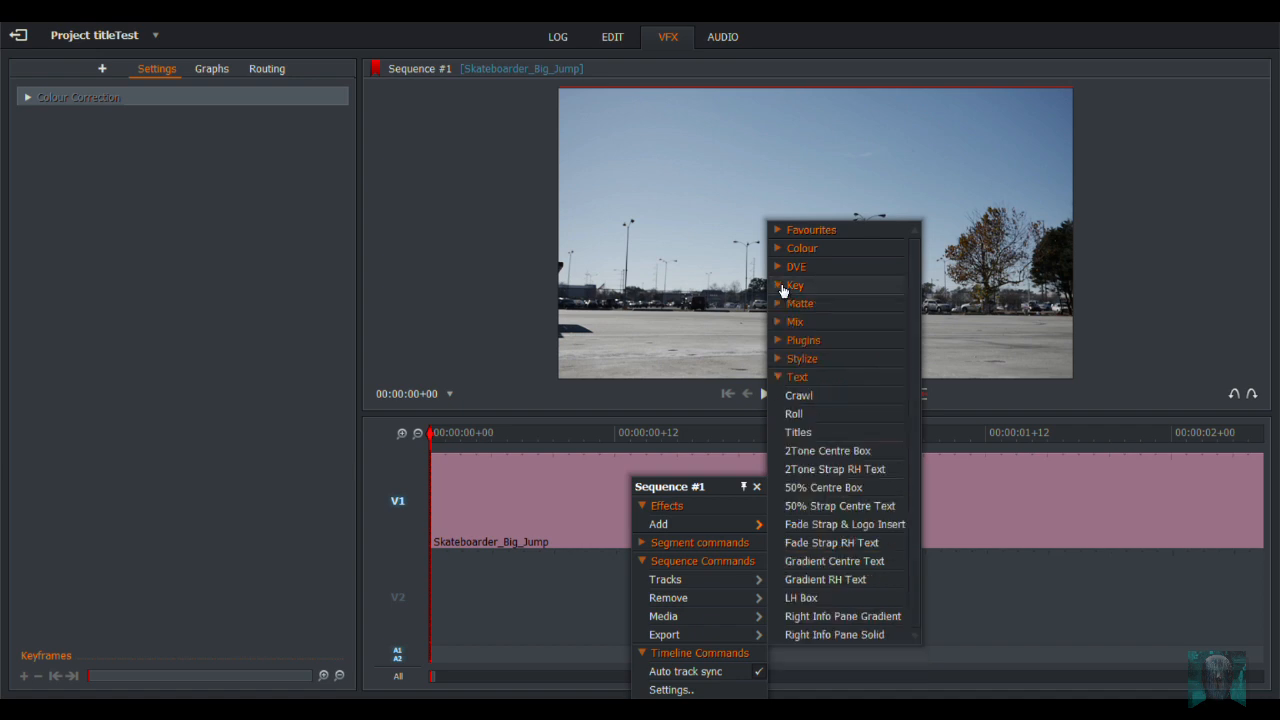
{"action": "left_click", "coordinate": [783, 380]}
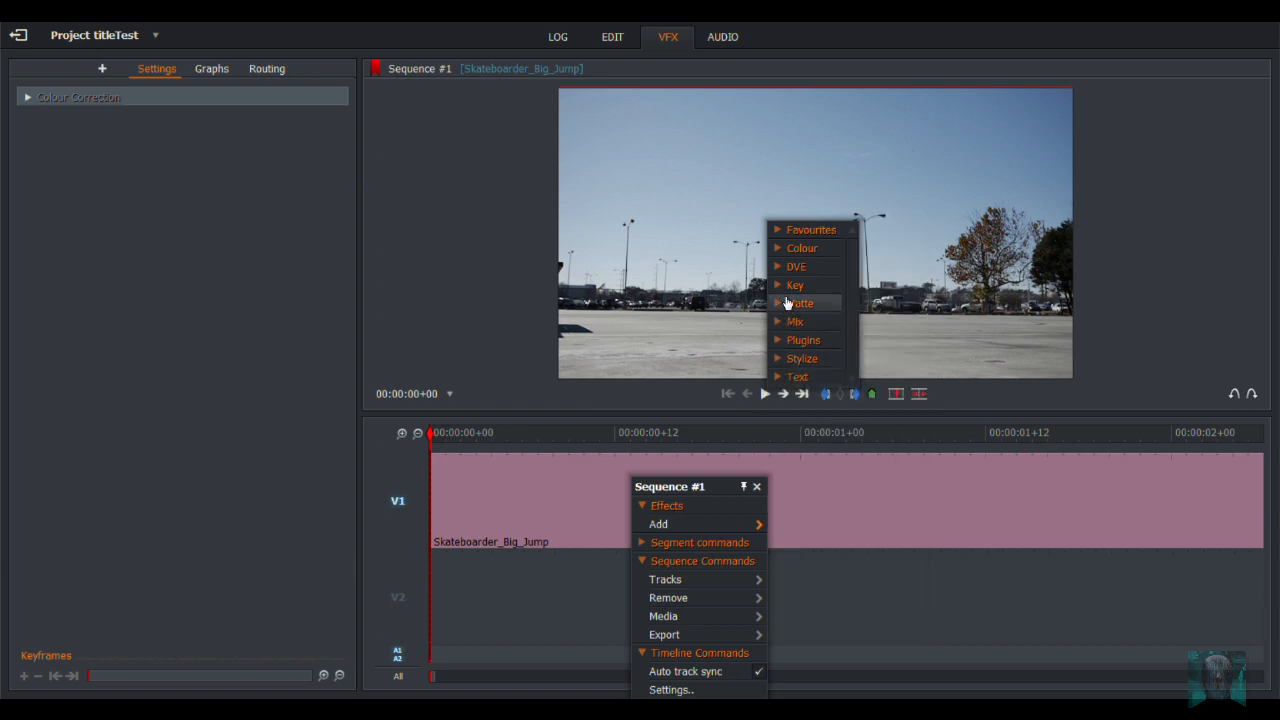
{"action": "left_click", "coordinate": [783, 231]}
{"action": "left_click", "coordinate": [783, 231]}
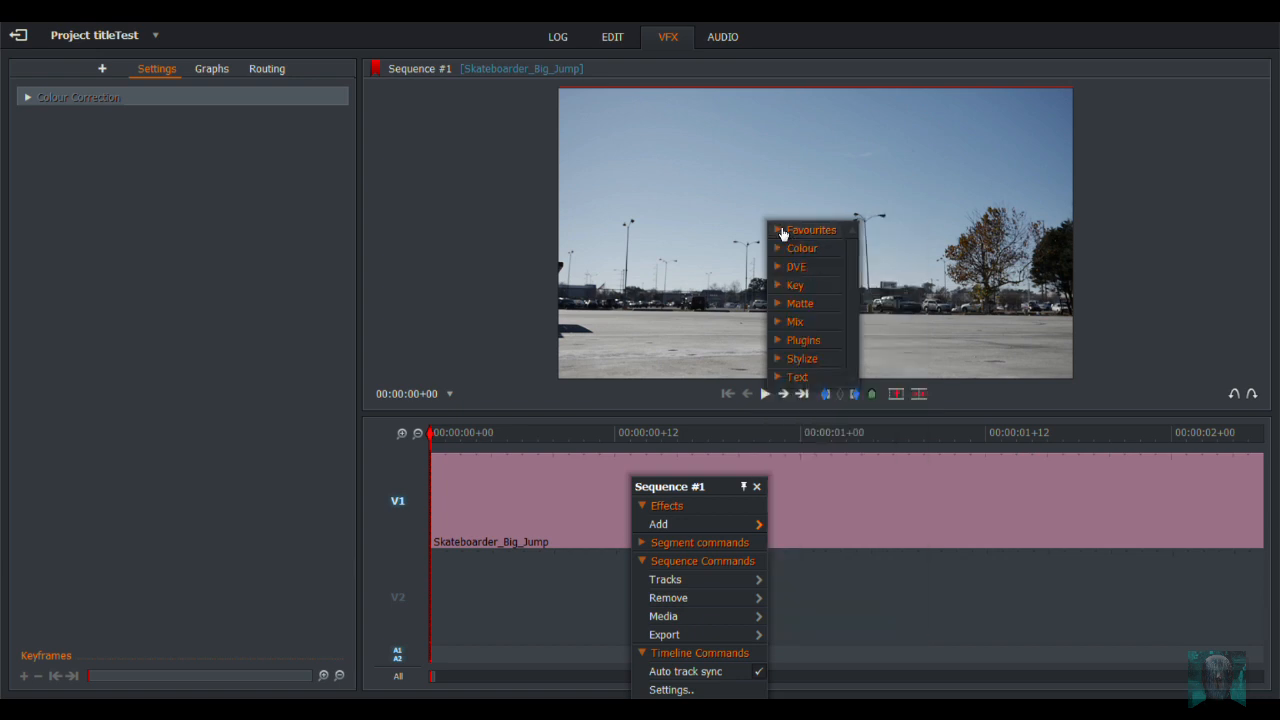
{"action": "left_click", "coordinate": [782, 378]}
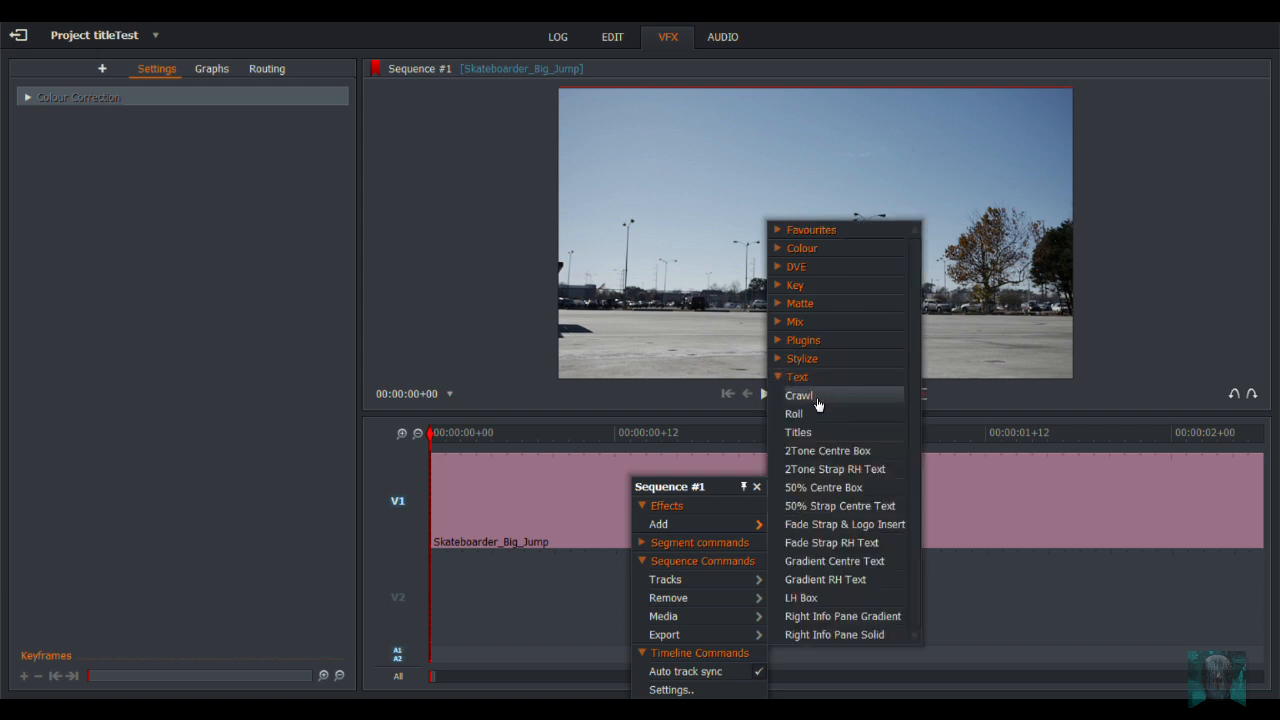
{"action": "left_click", "coordinate": [818, 397]}
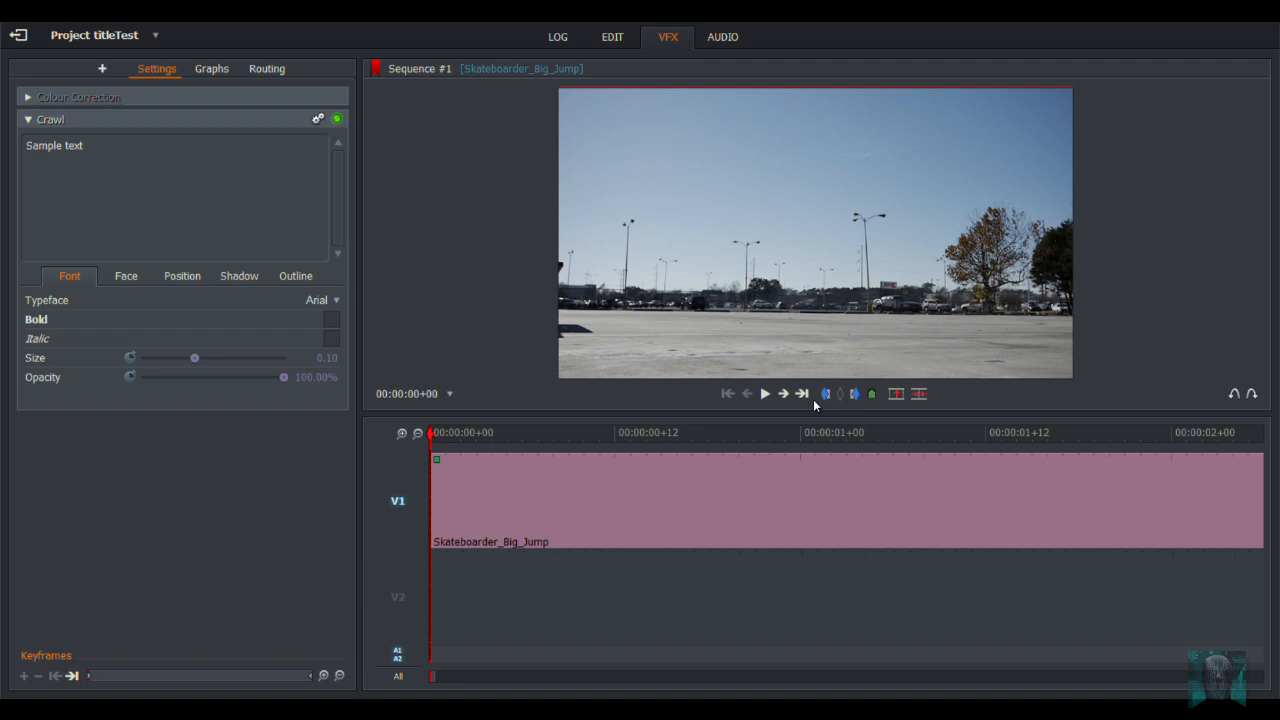
Scrub to about 00:00:01+22 to preview the crawl text entering, and return to the start with the whole clip in view
{"action": "left_click", "coordinate": [448, 433]}
{"action": "left_click_drag", "start_coordinate": [458, 433], "coordinate": [1144, 434]}
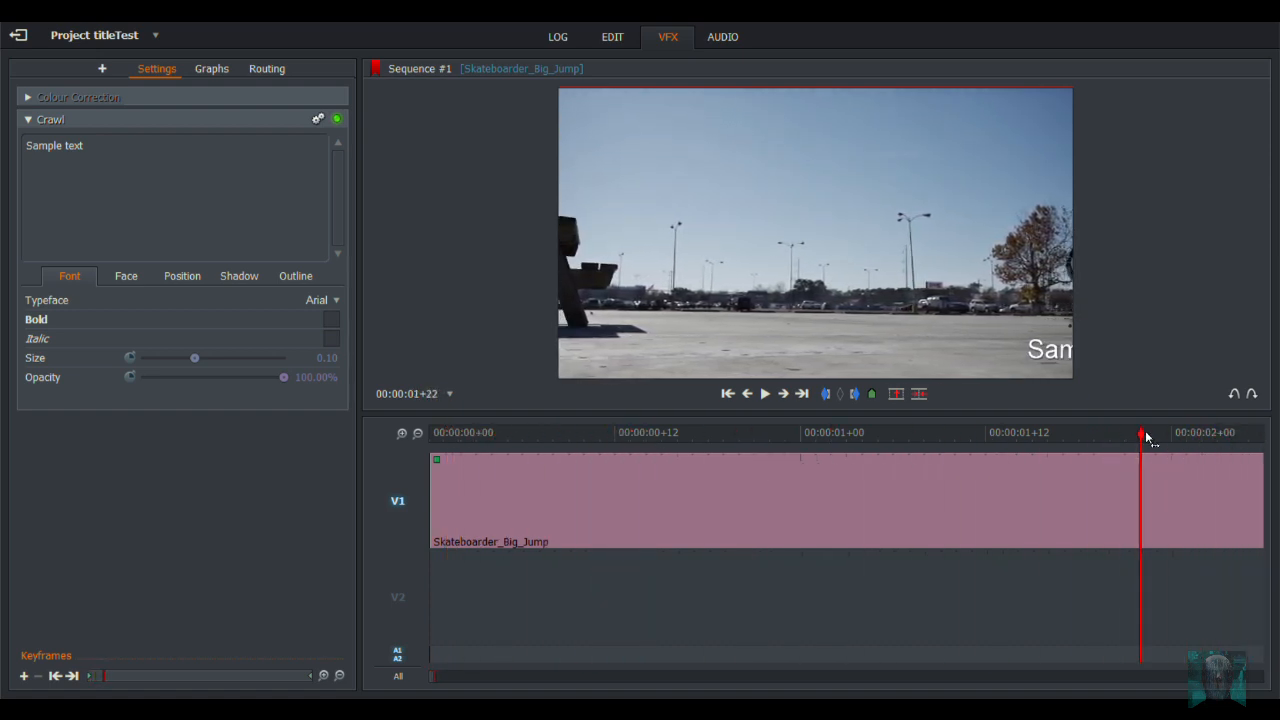
{"action": "left_click", "coordinate": [417, 433]}
{"action": "left_click", "coordinate": [417, 433]}
{"action": "left_click", "coordinate": [417, 433]}
{"action": "left_click", "coordinate": [417, 433]}
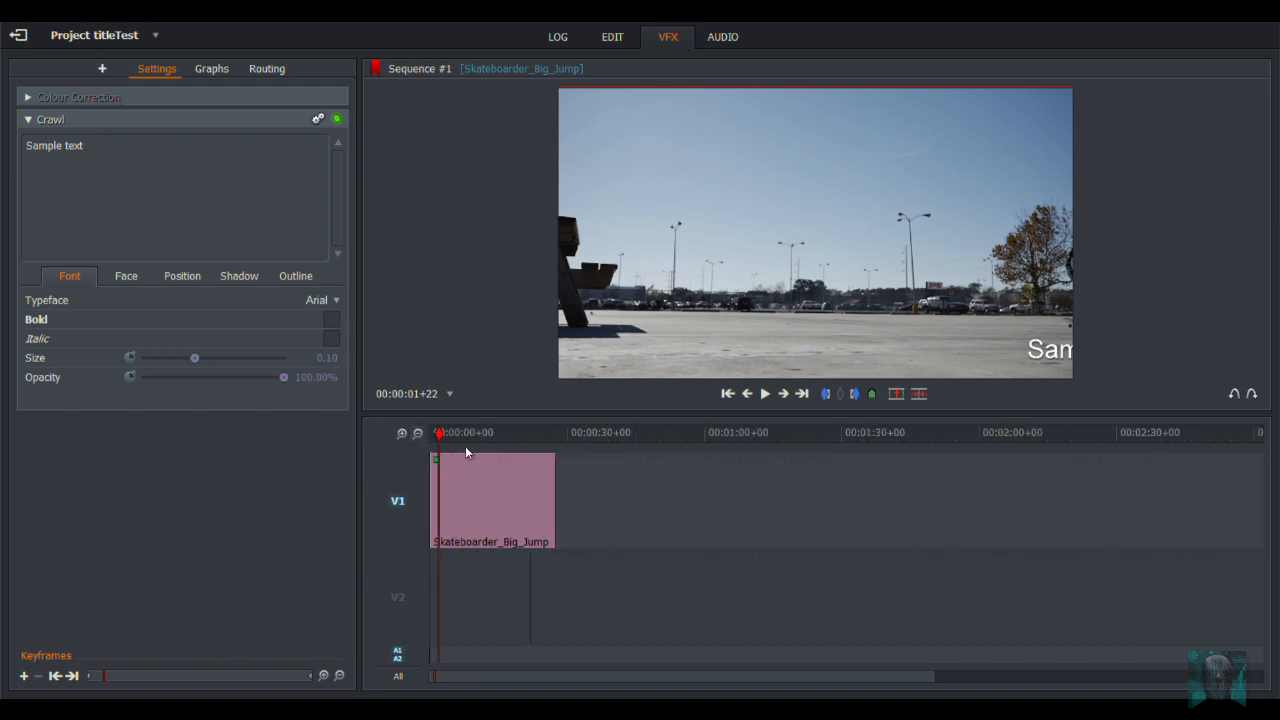
{"action": "left_click_drag", "start_coordinate": [452, 440], "coordinate": [421, 444]}
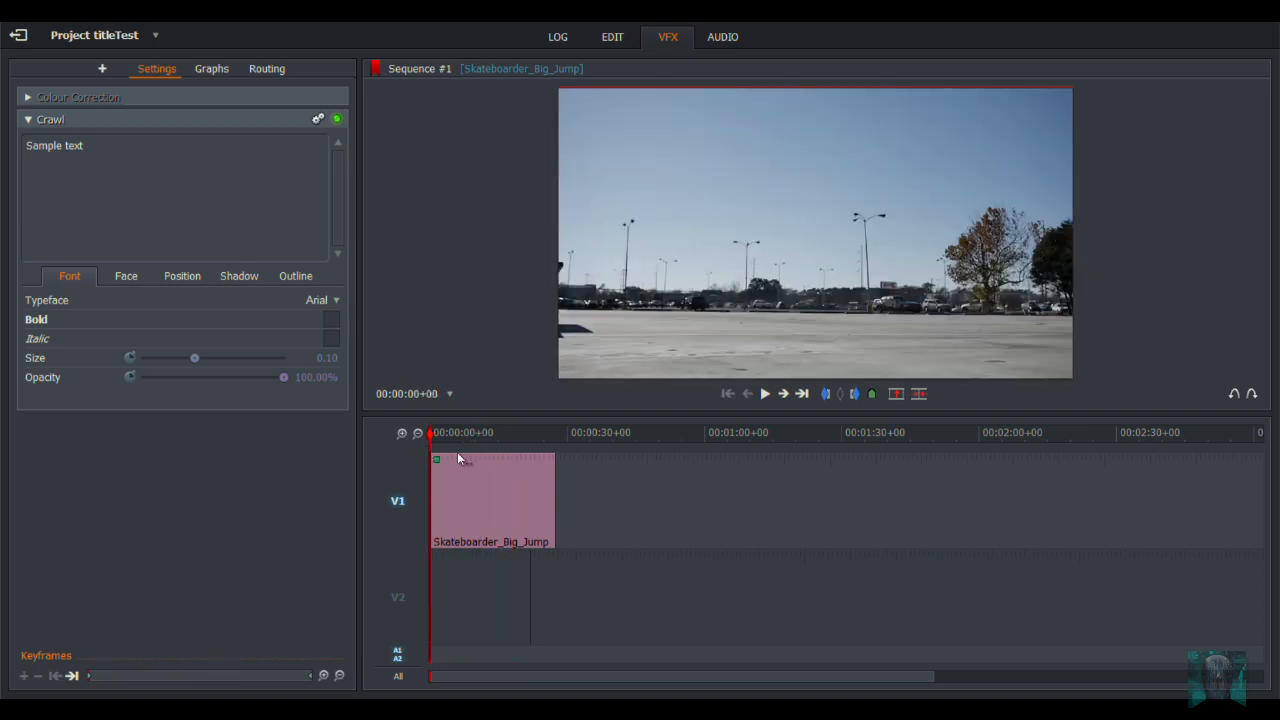
{"action": "left_click", "coordinate": [403, 434]}
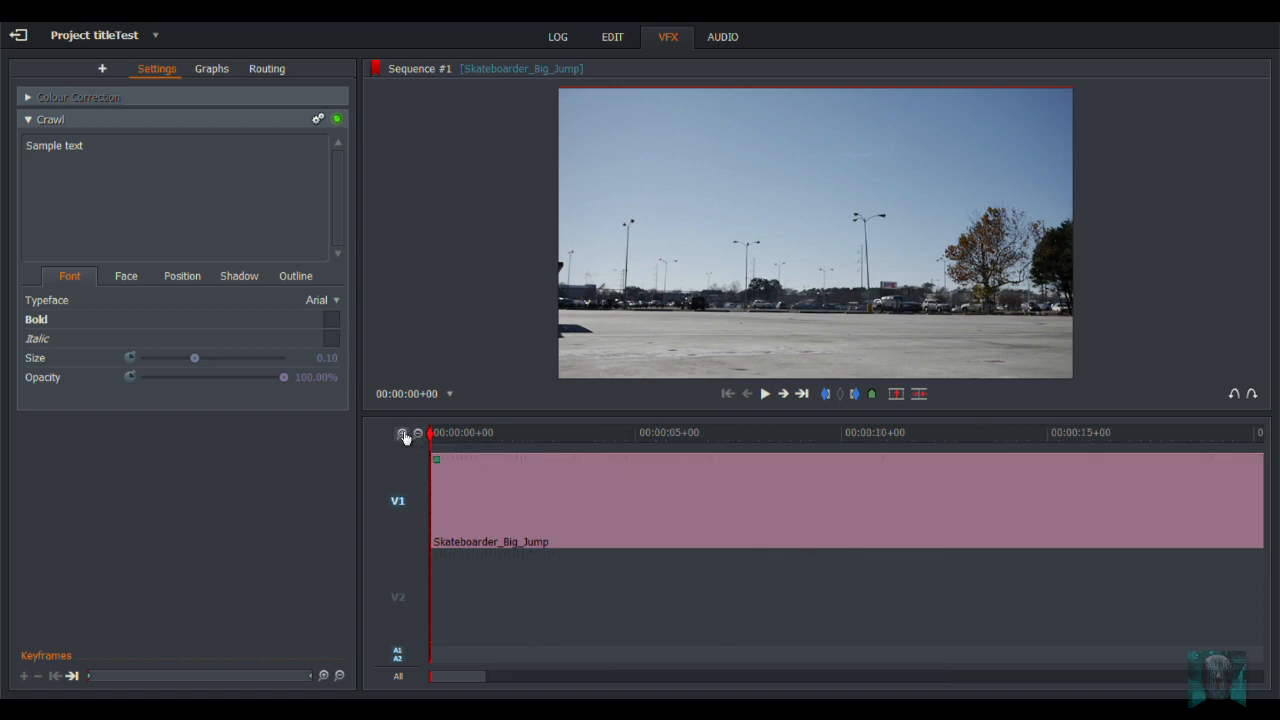
{"action": "left_click", "coordinate": [418, 433]}
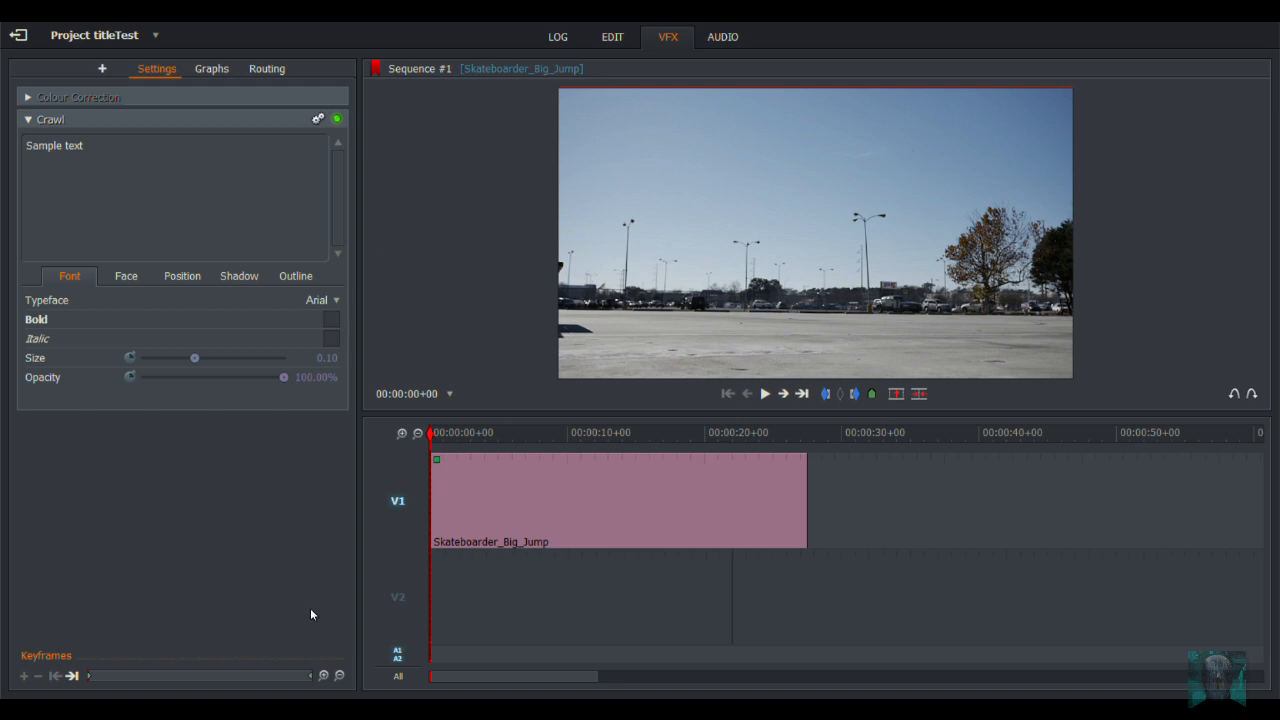
At 00:00:01+23, set the crawl text's Position to about 83.53% and its Progress to 0%
{"action": "left_click_drag", "start_coordinate": [437, 441], "coordinate": [470, 440]}
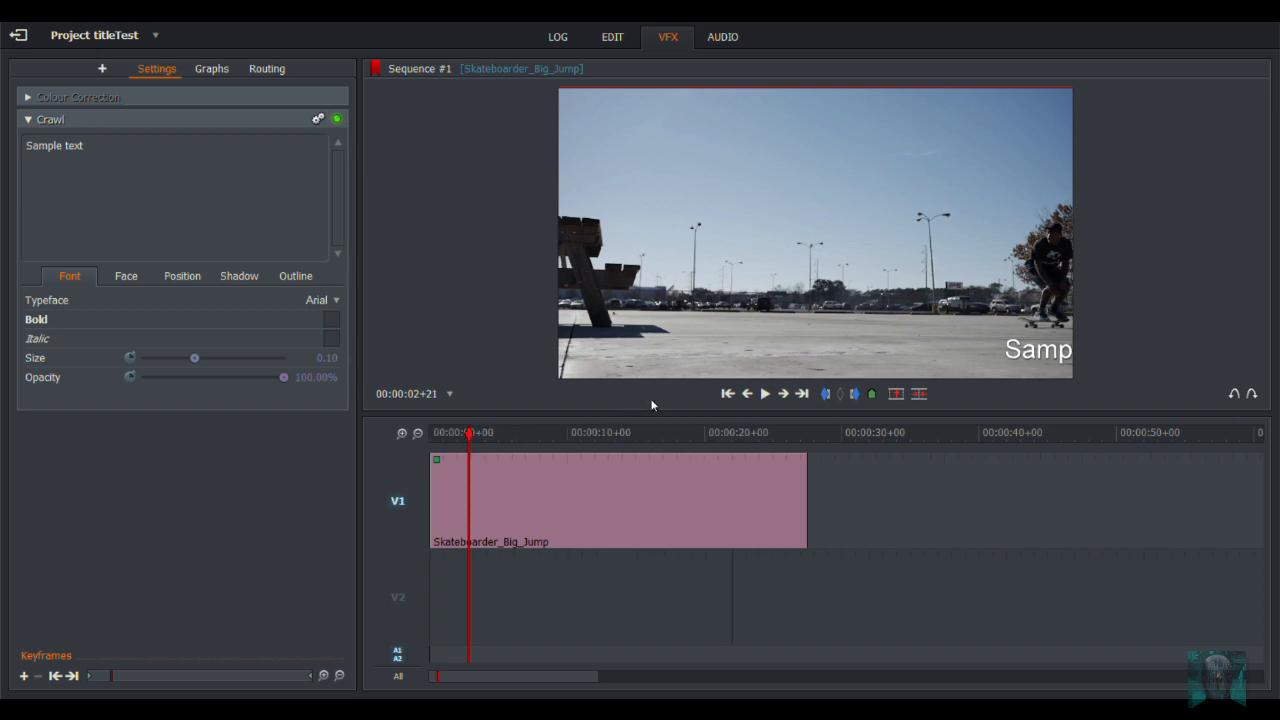
{"action": "mouse_move", "coordinate": [469, 437]}
{"action": "left_mouse_down"}
{"action": "mouse_move", "coordinate": [441, 440]}
{"action": "mouse_move", "coordinate": [457, 435]}
{"action": "left_mouse_up"}
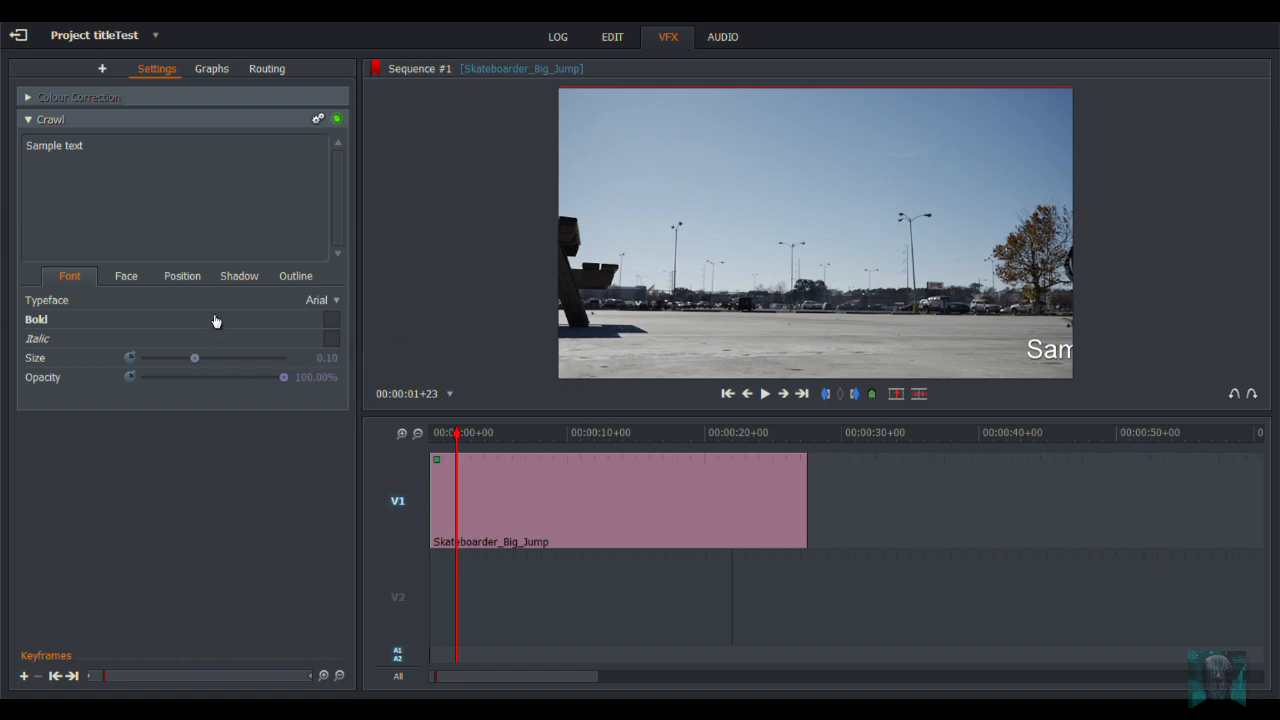
{"action": "left_click", "coordinate": [193, 283]}
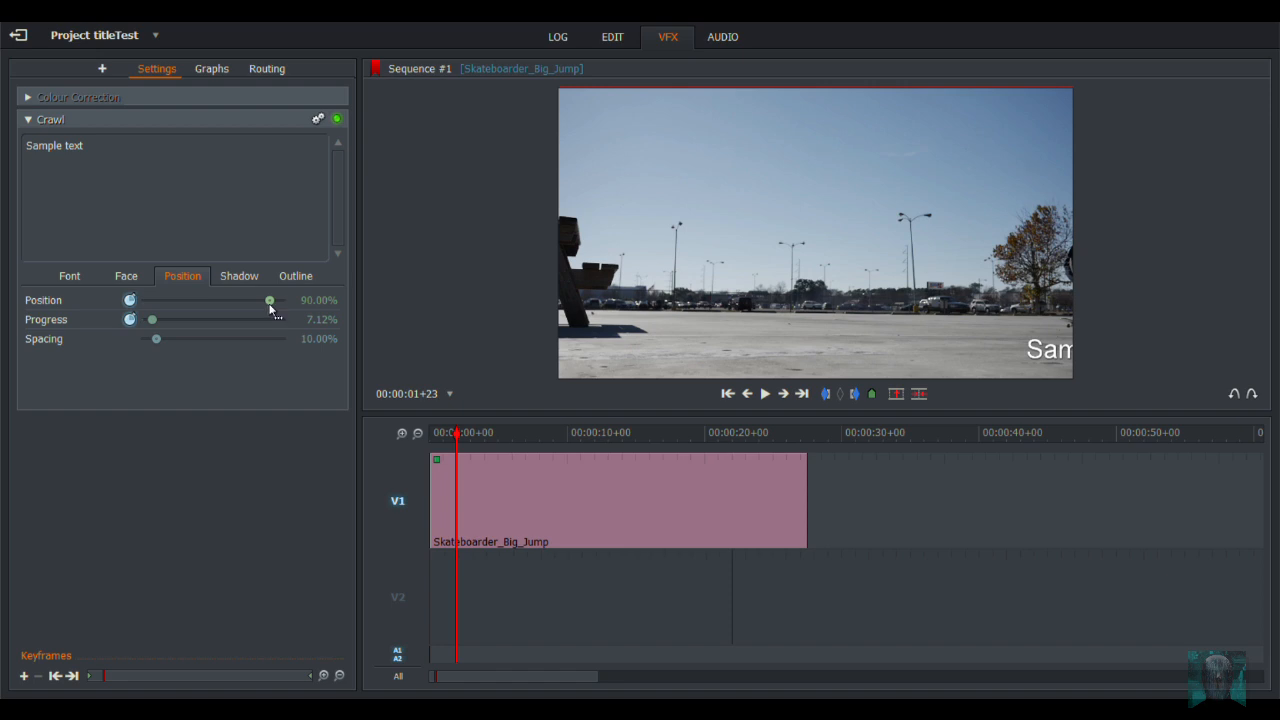
{"action": "left_click_drag", "start_coordinate": [269, 302], "coordinate": [261, 300]}
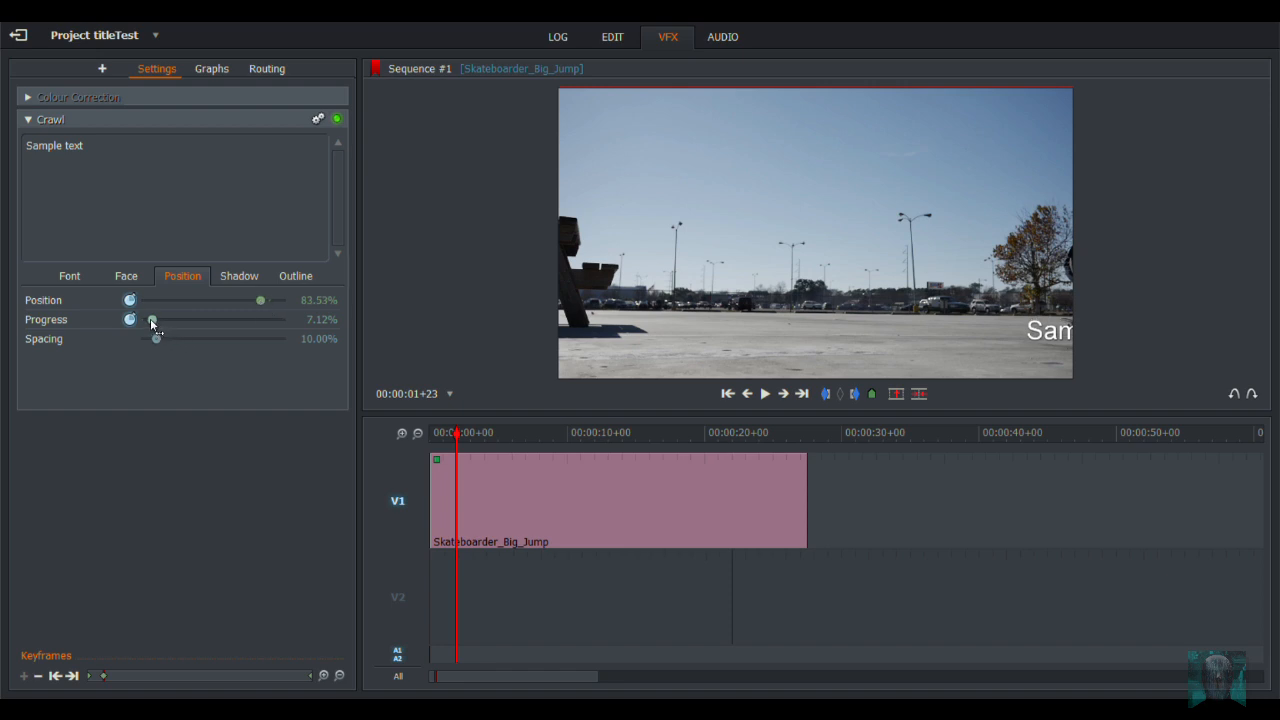
{"action": "left_click_drag", "start_coordinate": [151, 323], "coordinate": [142, 322]}
{"action": "left_click_drag", "start_coordinate": [143, 321], "coordinate": [140, 322]}
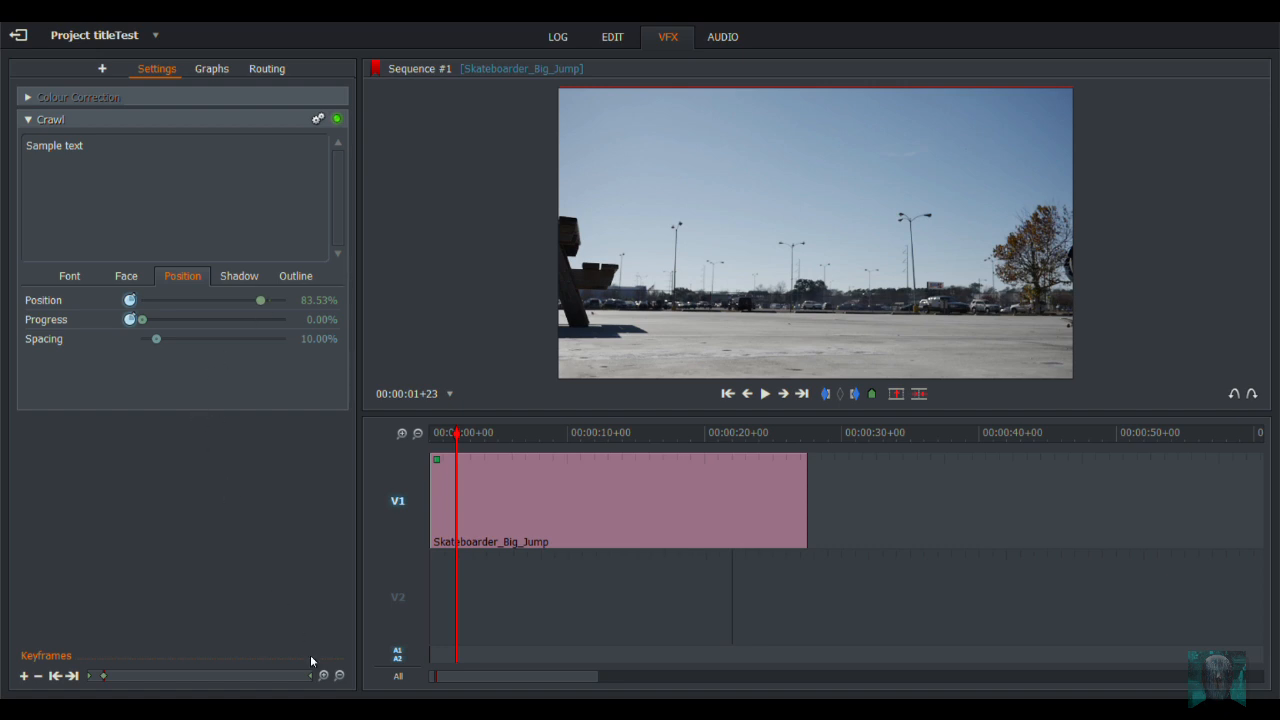
Compare the crawl's position settings at the sequence start and at the keyframe at 00:00:01+23
{"action": "left_click", "coordinate": [56, 677]}
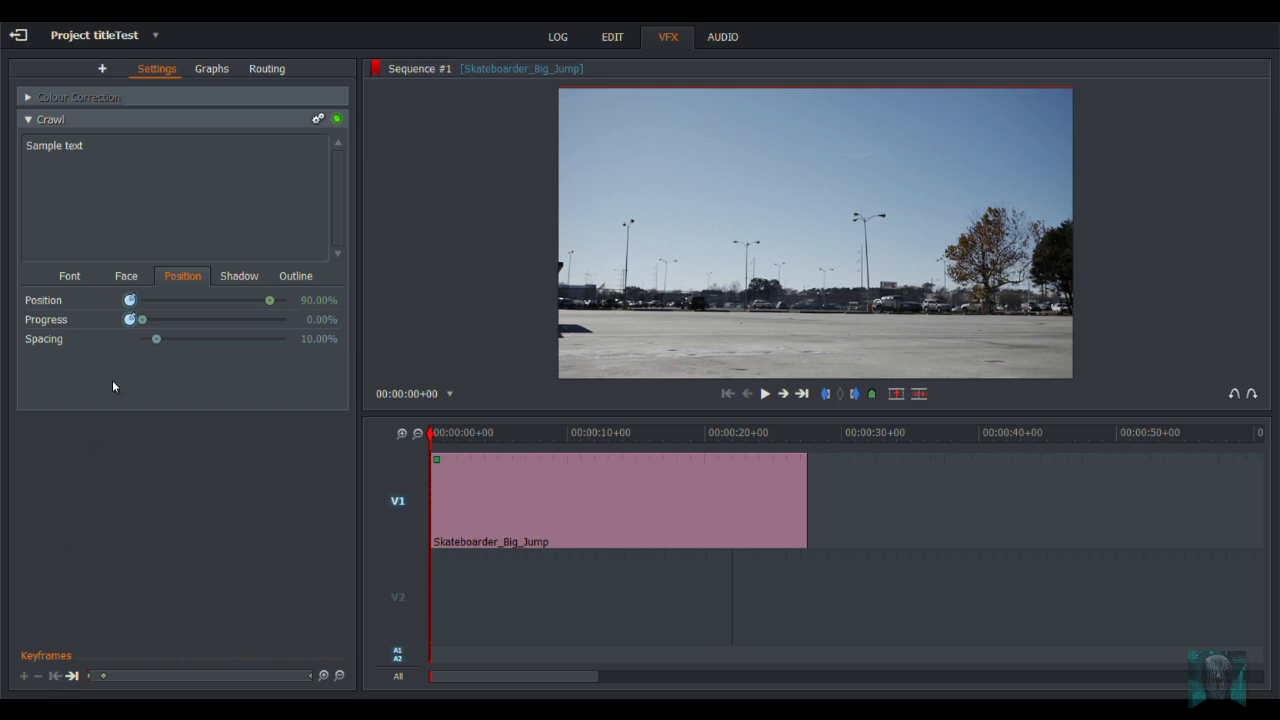
{"action": "left_click", "coordinate": [72, 676]}
{"action": "left_click", "coordinate": [76, 677]}
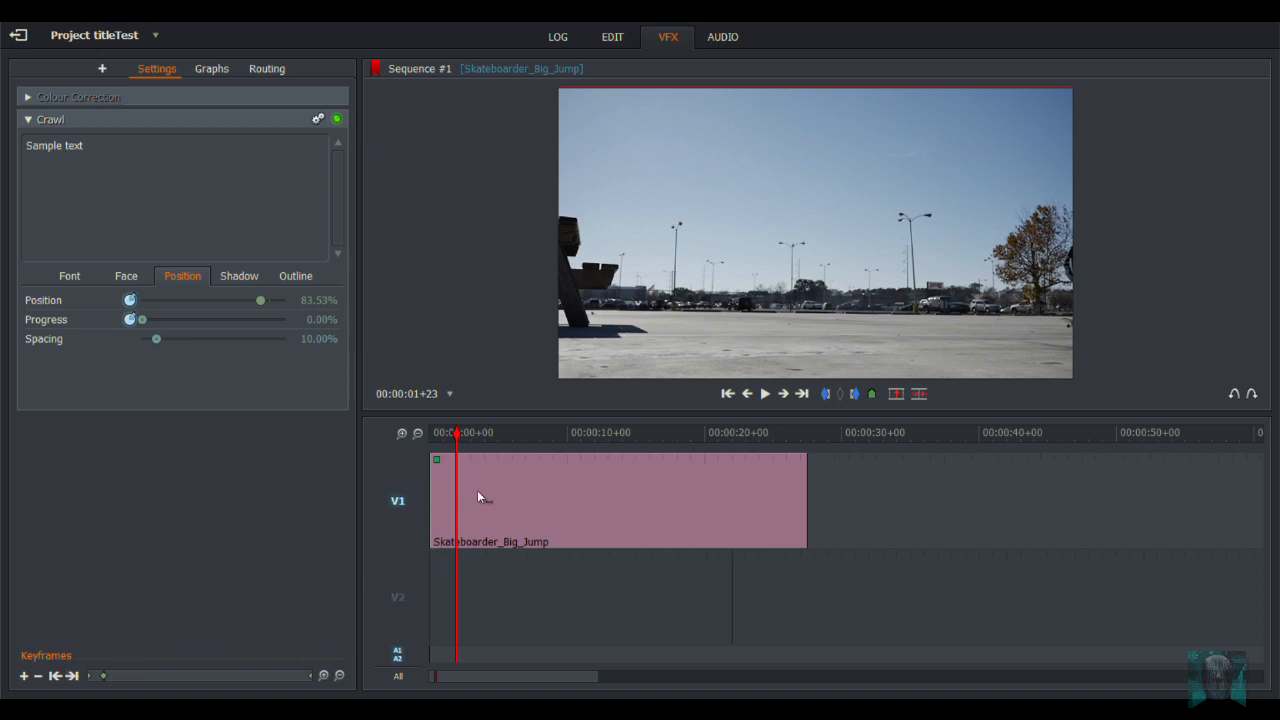
At 00:00:07+16, set the crawl text's Progress to about 54.71% and its Position to about 48.24%
{"action": "left_click", "coordinate": [550, 433]}
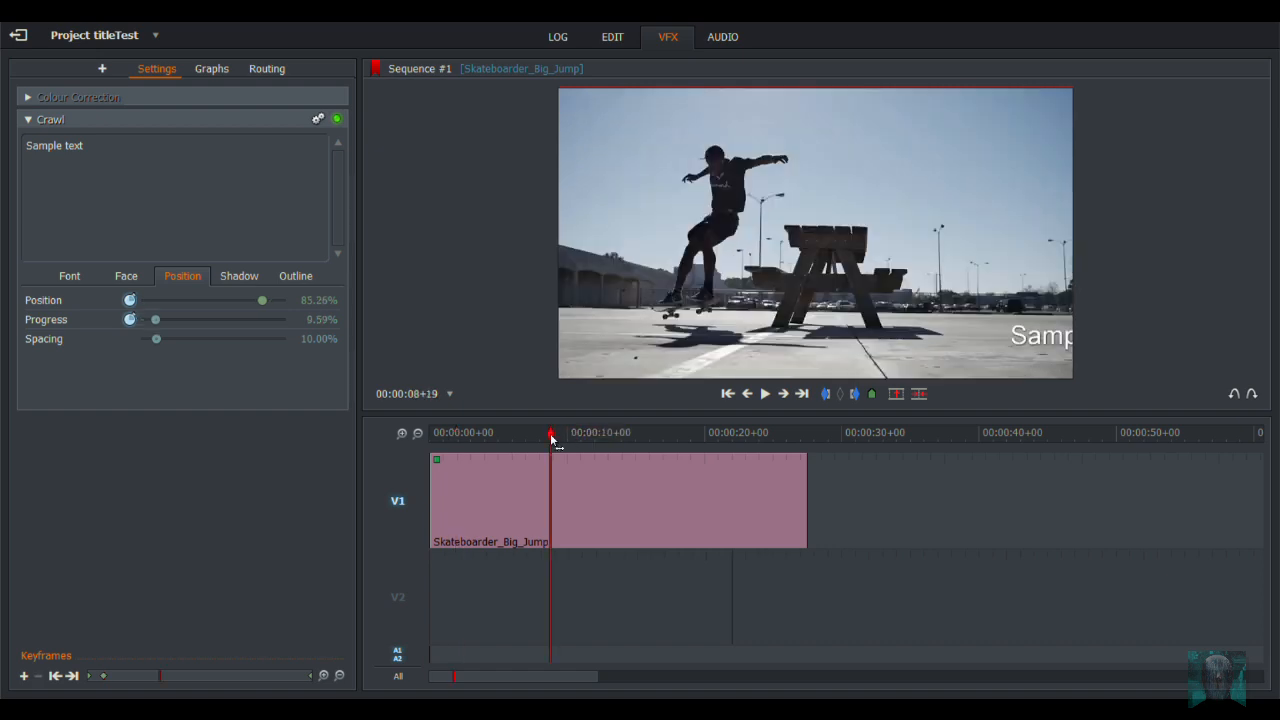
{"action": "left_click_drag", "start_coordinate": [550, 437], "coordinate": [522, 434]}
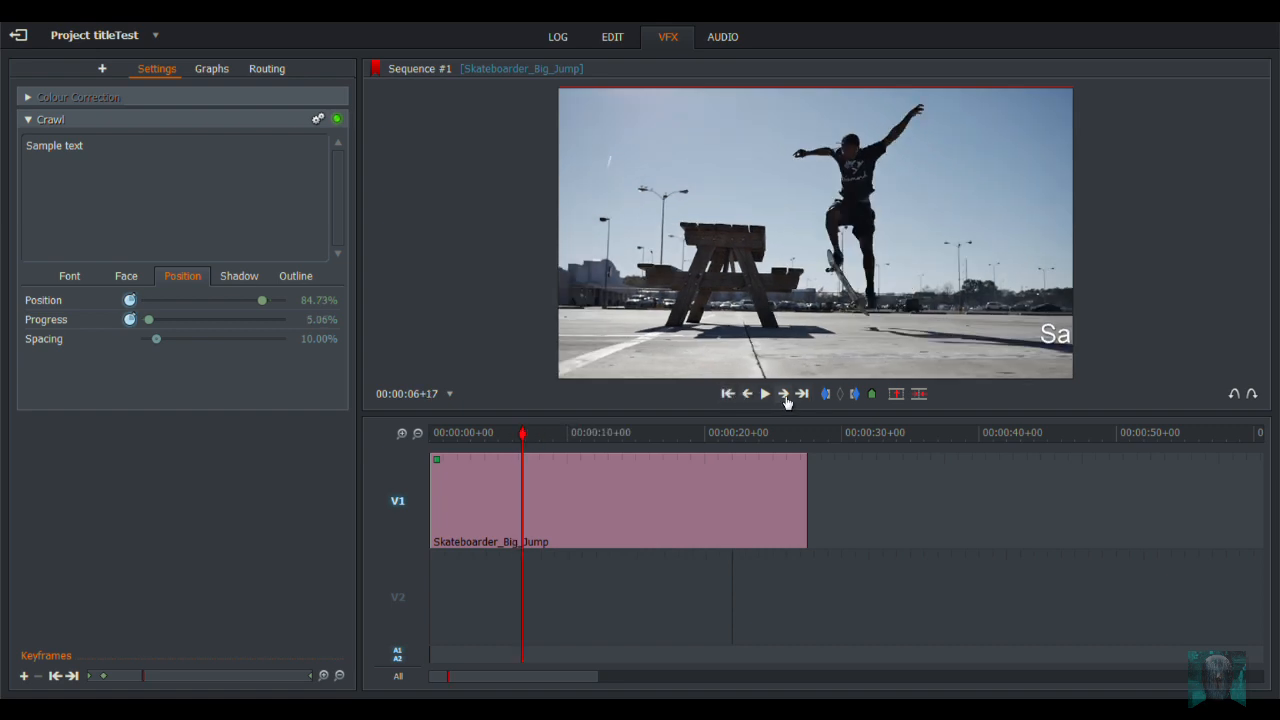
{"action": "left_click", "coordinate": [786, 397]}
{"action": "left_click", "coordinate": [786, 397]}
{"action": "left_click", "coordinate": [786, 397]}
{"action": "left_click", "coordinate": [786, 397]}
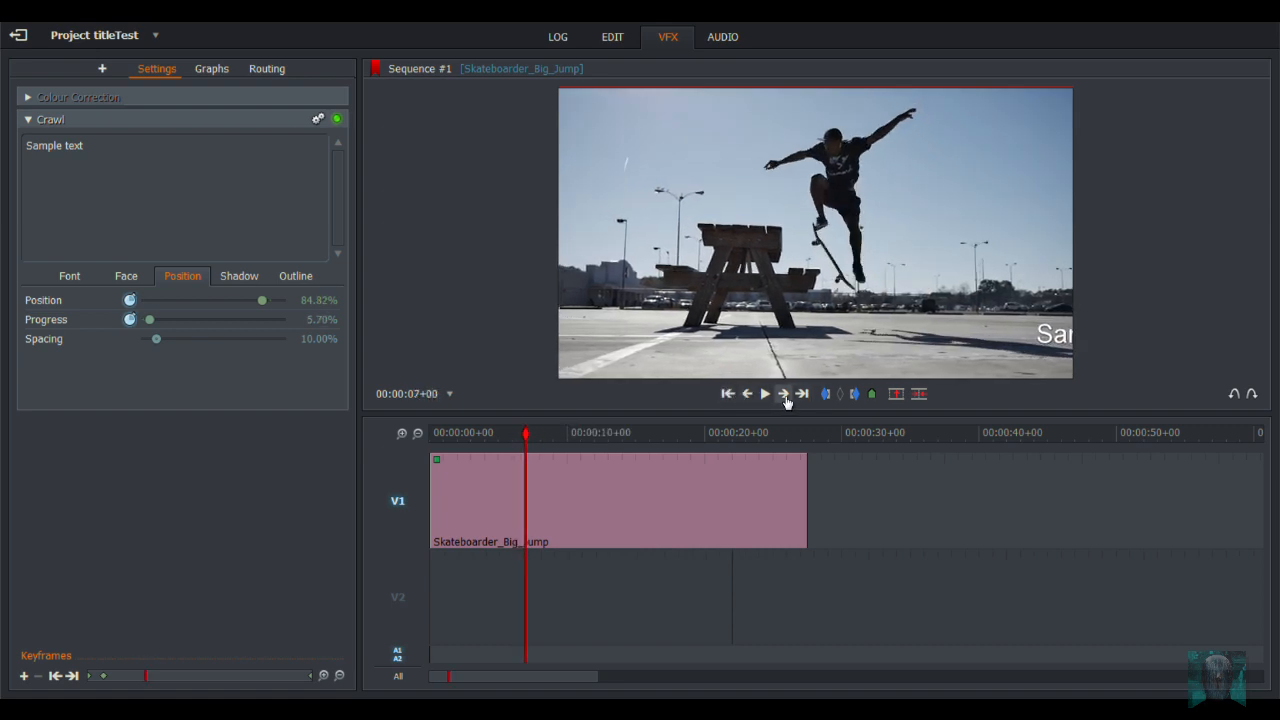
{"action": "left_click", "coordinate": [786, 397]}
{"action": "left_click", "coordinate": [786, 397]}
{"action": "left_click", "coordinate": [786, 397]}
{"action": "left_click", "coordinate": [786, 397]}
{"action": "left_click", "coordinate": [786, 397]}
{"action": "left_click", "coordinate": [786, 397]}
{"action": "left_click", "coordinate": [786, 397]}
{"action": "left_click", "coordinate": [786, 397]}
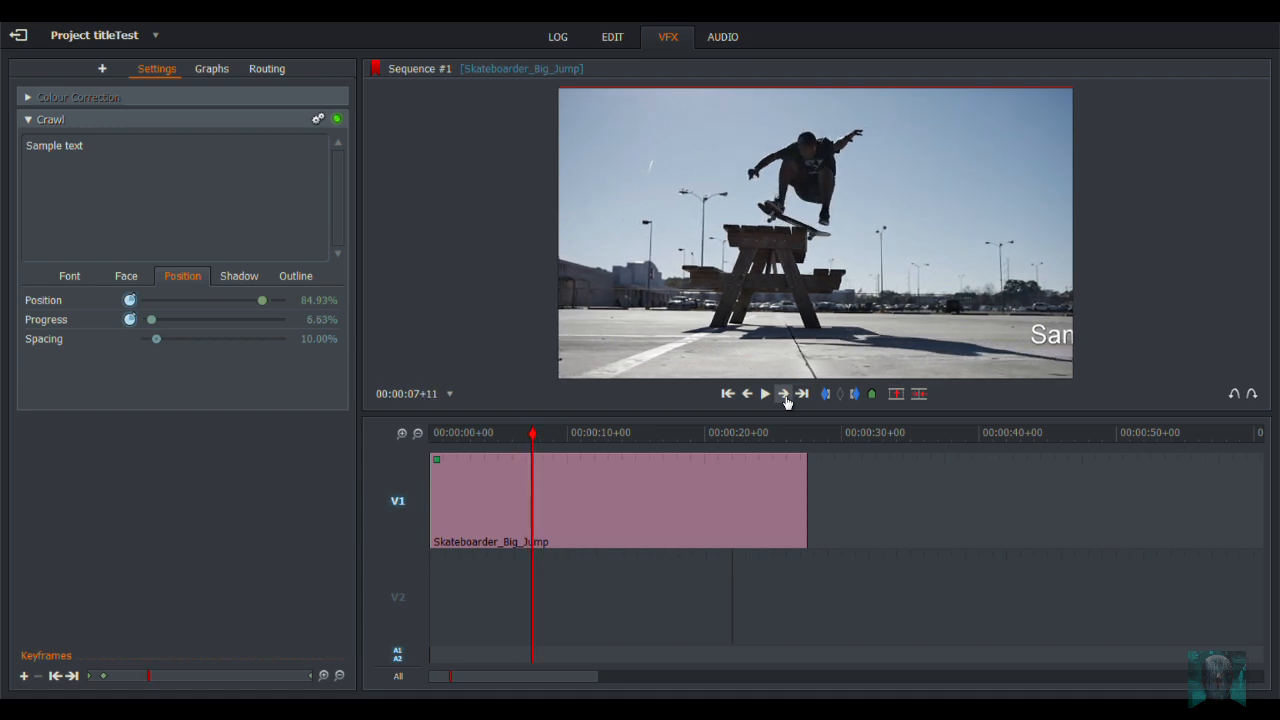
{"action": "left_click", "coordinate": [786, 397]}
{"action": "left_click", "coordinate": [786, 397]}
{"action": "left_click", "coordinate": [786, 397]}
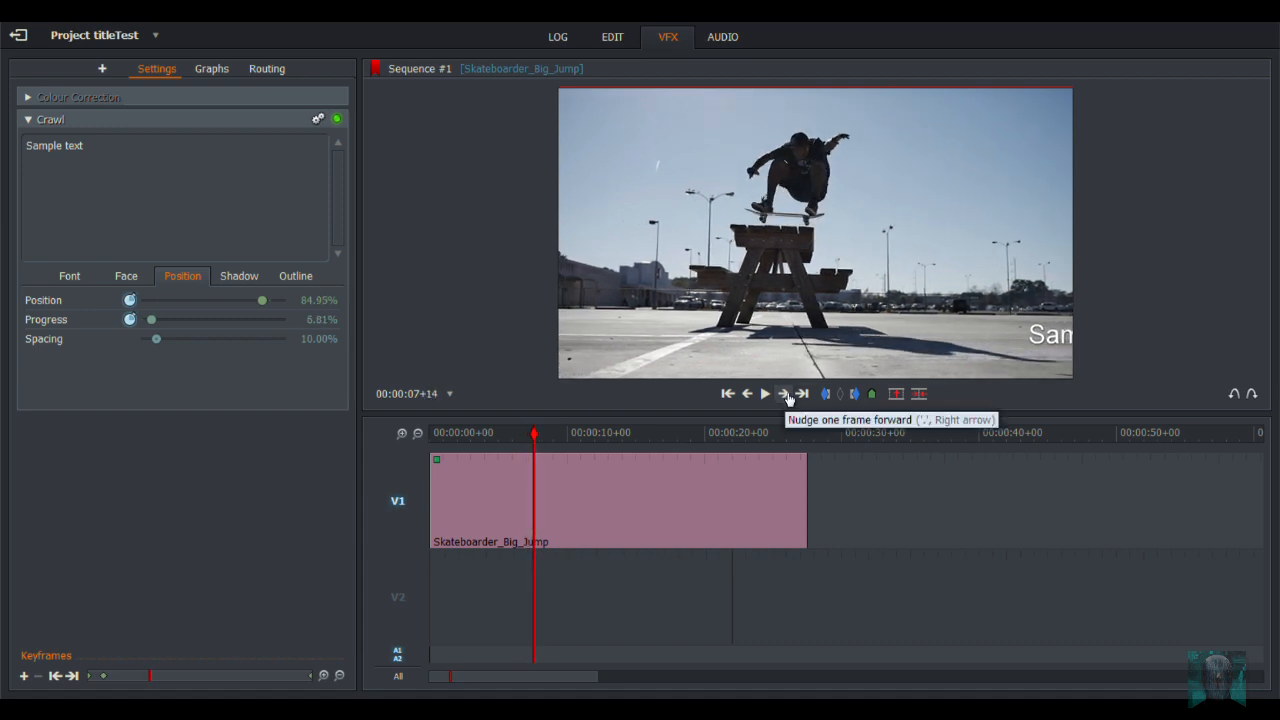
{"action": "left_click", "coordinate": [787, 397]}
{"action": "left_click", "coordinate": [786, 397]}
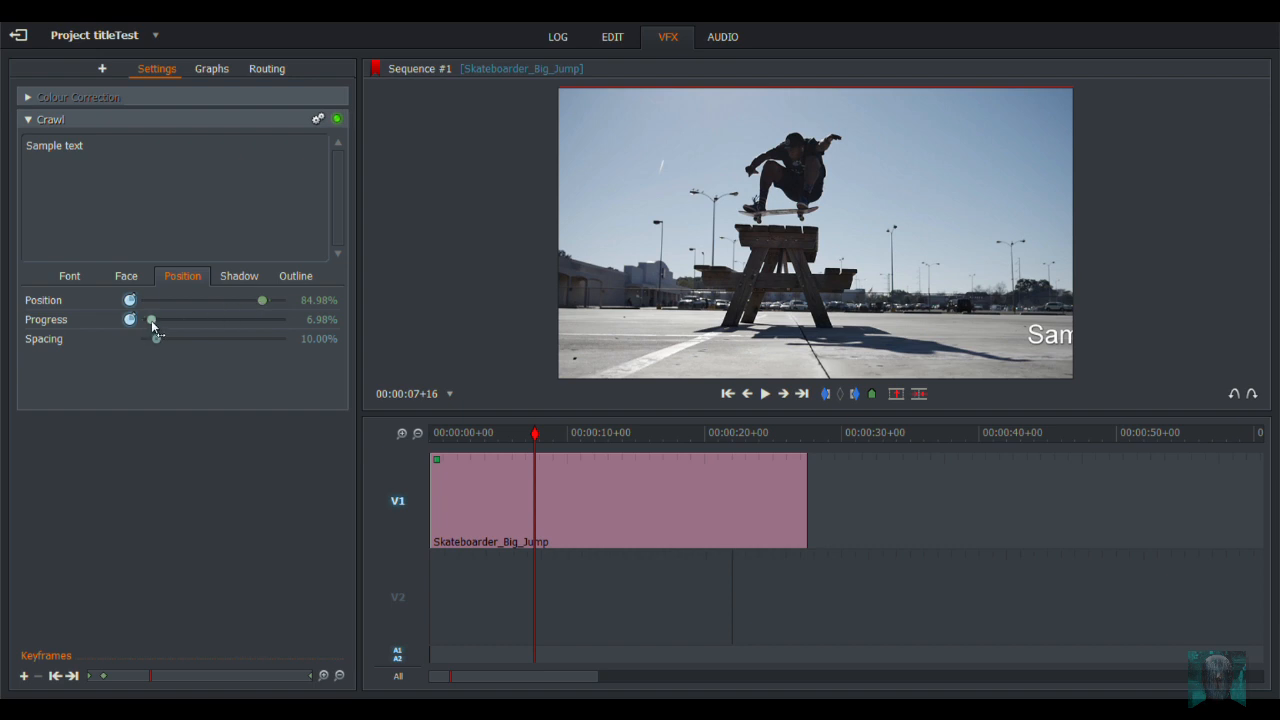
{"action": "left_click_drag", "start_coordinate": [152, 325], "coordinate": [220, 352]}
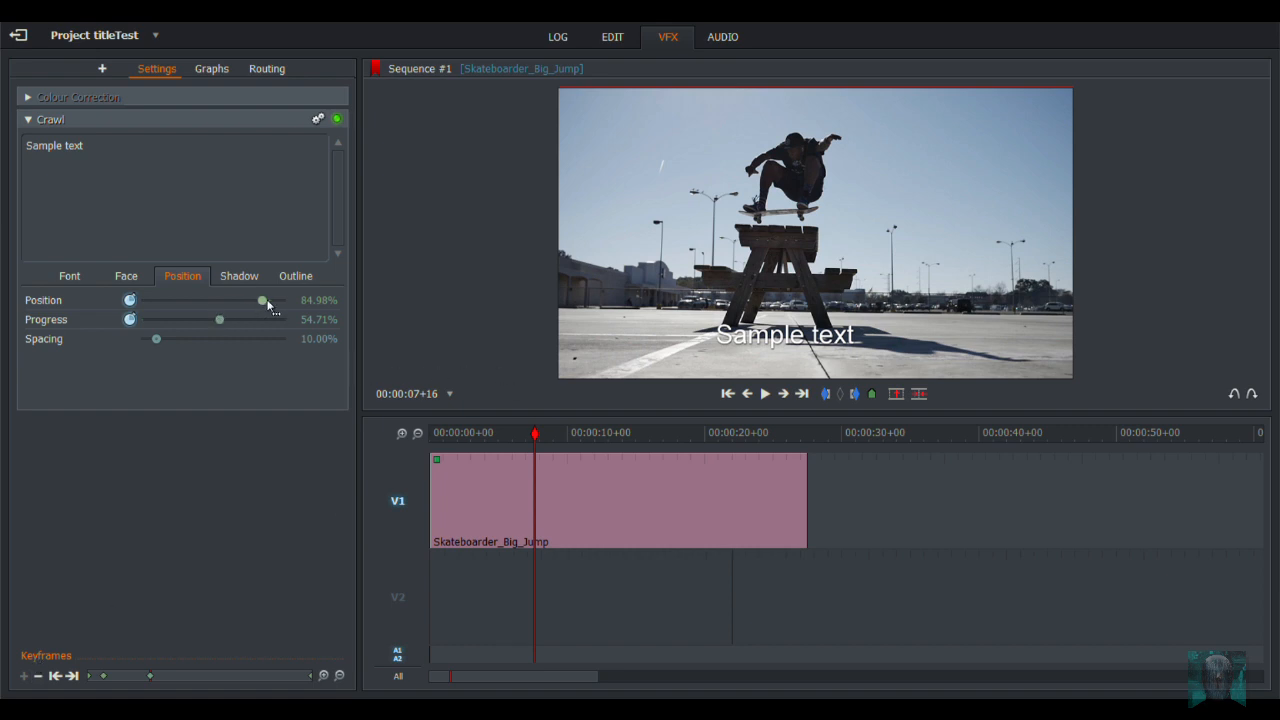
{"action": "left_click_drag", "start_coordinate": [263, 300], "coordinate": [193, 279]}
Replace the crawl's sample text with the skateboarder's first name followed by "Awesome!"
{"action": "left_click_drag", "start_coordinate": [100, 147], "coordinate": [26, 146]}
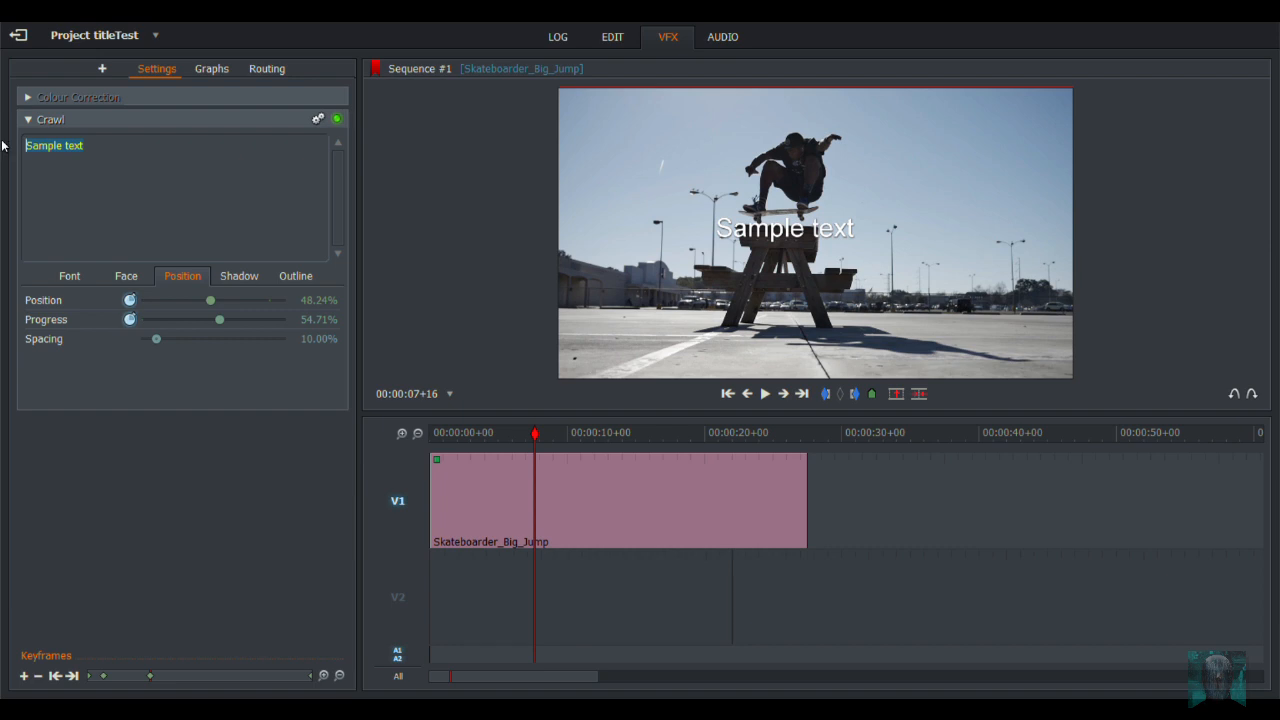
{"action": "type", "text": "Jeff "}
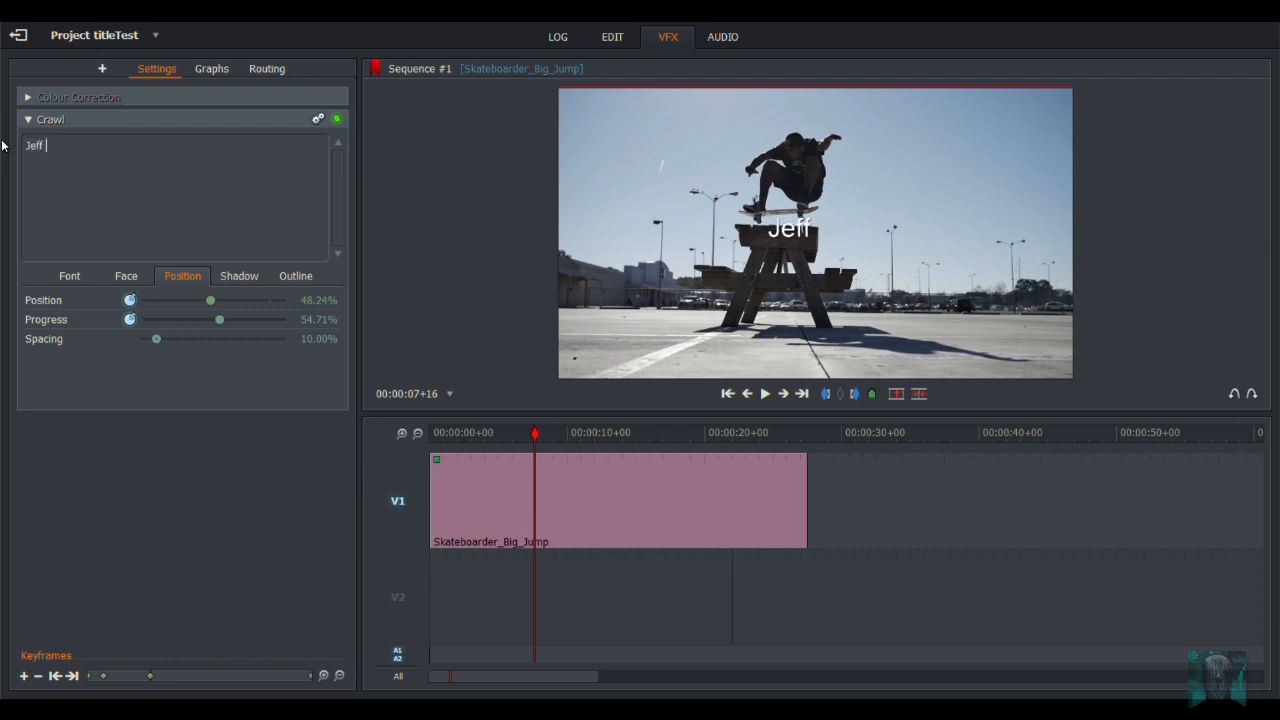
{"action": "type", "text": "Awesome!"}
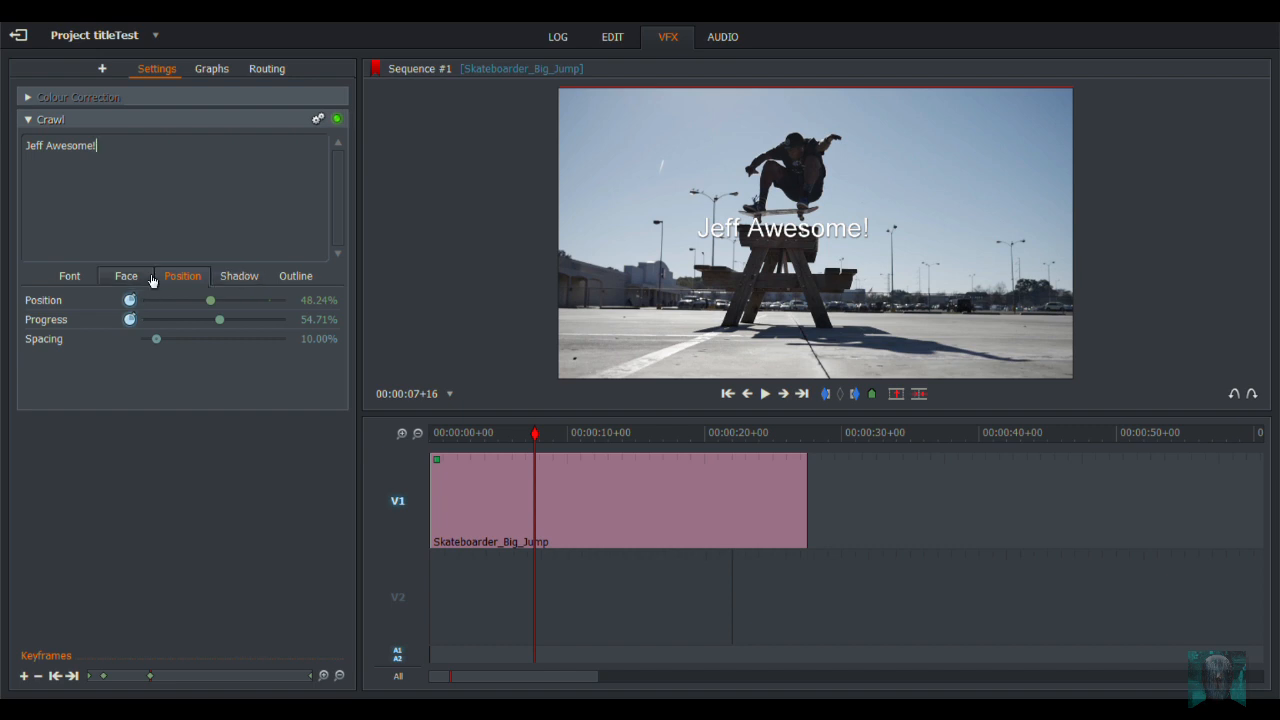
Change the crawl text's face Colour One to a saturated magenta, keeping the flat colour appearance
{"action": "left_click", "coordinate": [70, 278]}
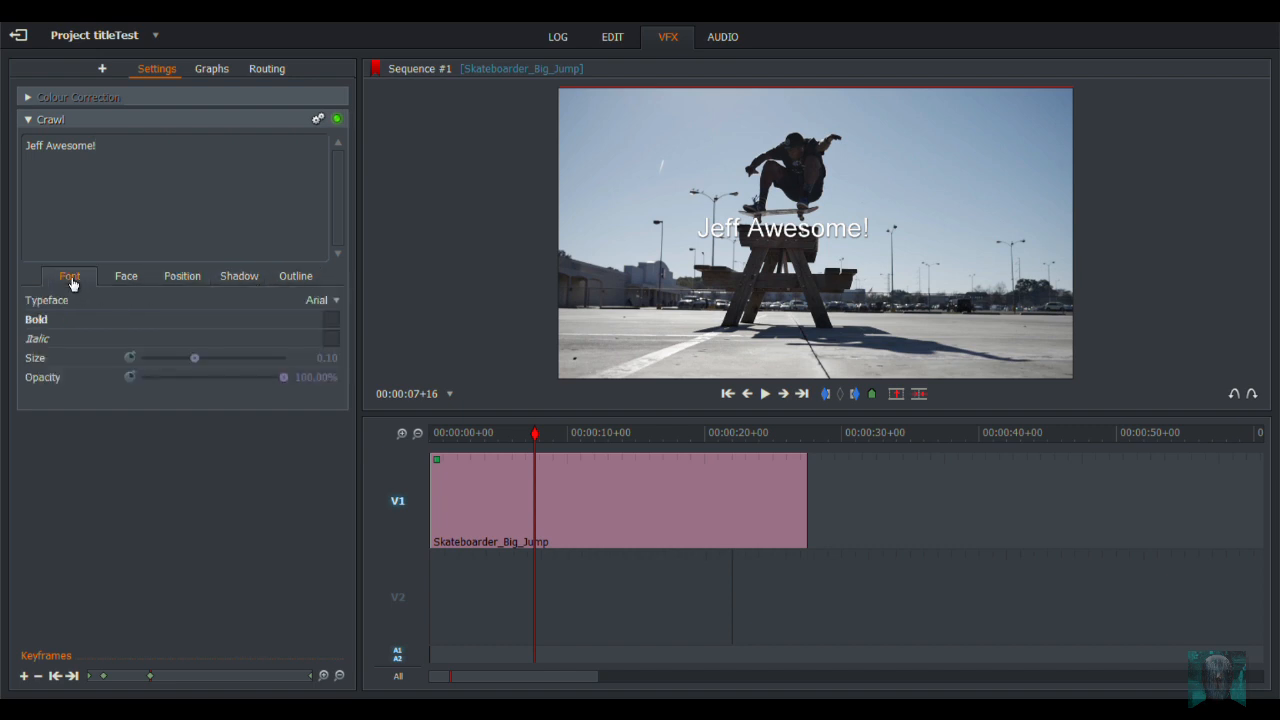
{"action": "left_click", "coordinate": [137, 280]}
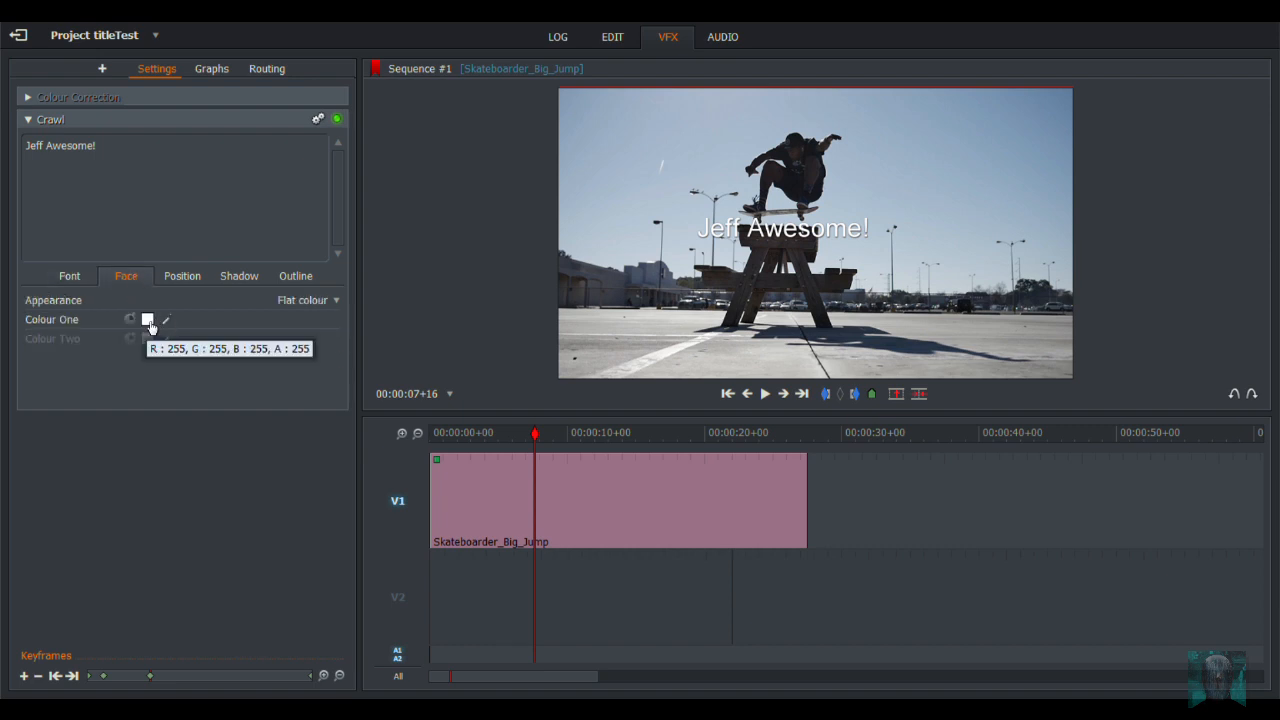
{"action": "left_click", "coordinate": [149, 320]}
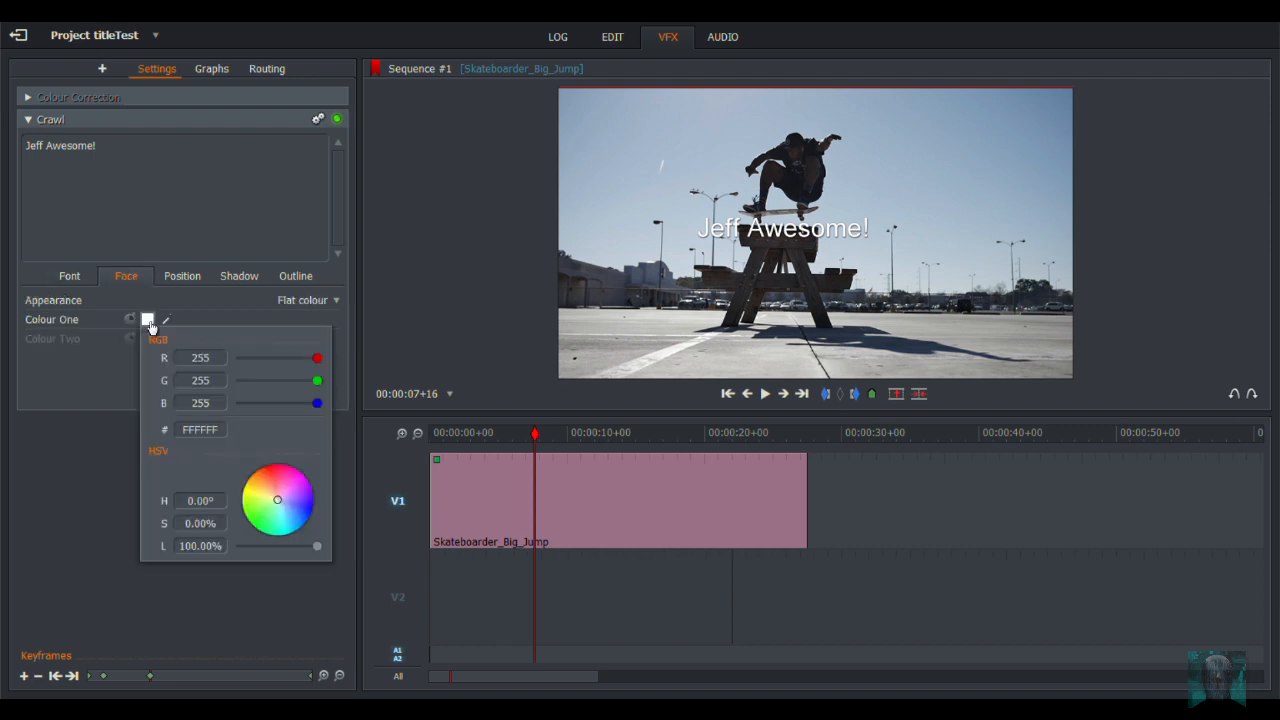
{"action": "left_click", "coordinate": [287, 505]}
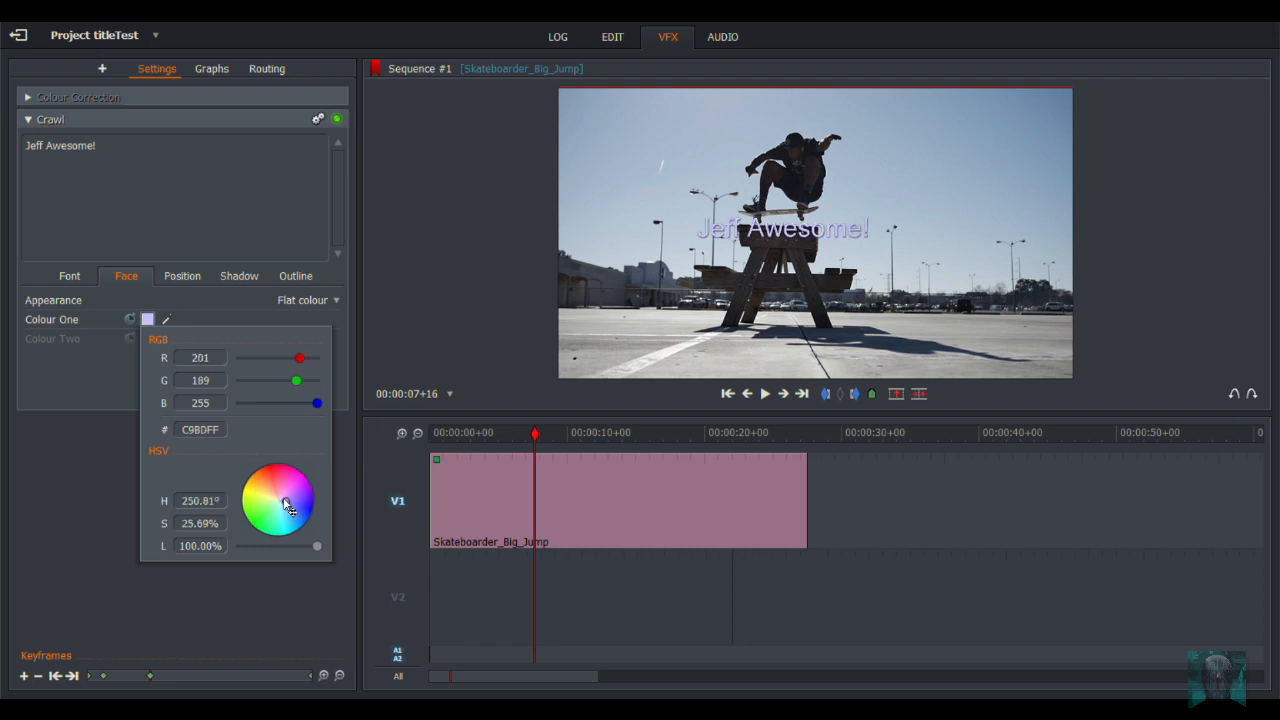
{"action": "left_click_drag", "start_coordinate": [290, 510], "coordinate": [298, 472]}
{"action": "left_click", "coordinate": [111, 467]}
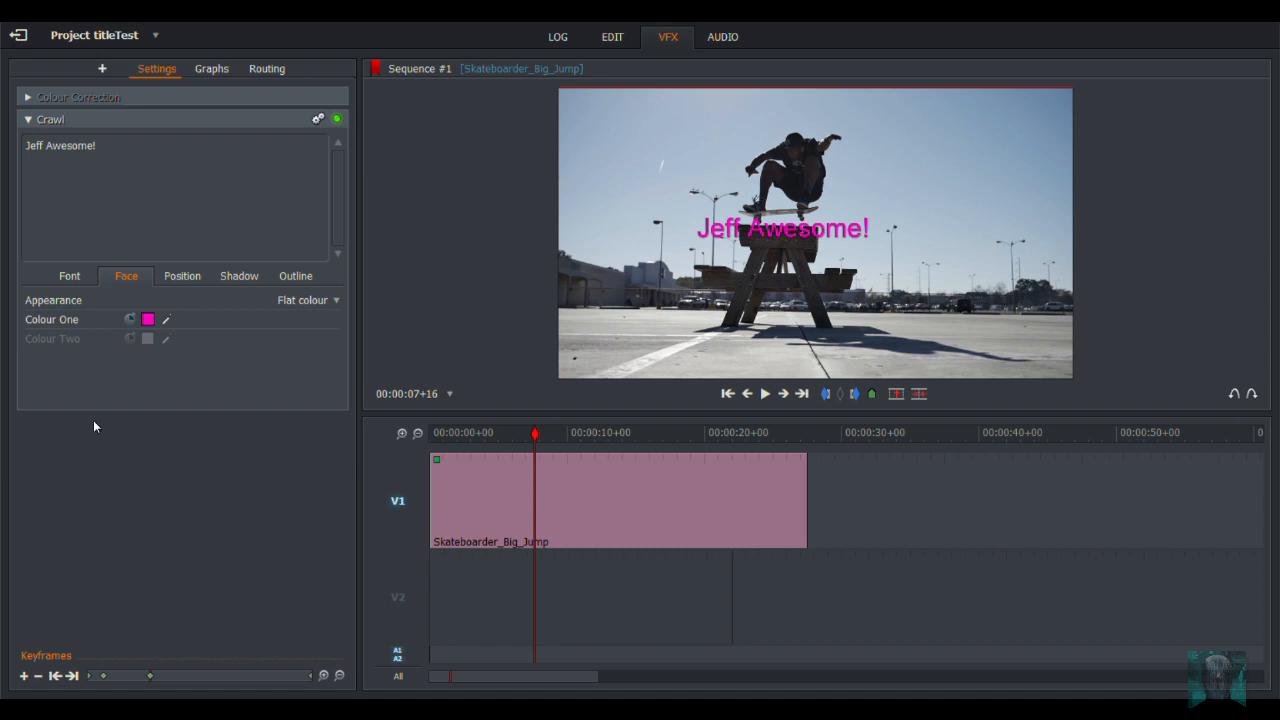
At 00:00:08+19, set the crawl text's Position to about 81.18% and its Progress to about 62.94%
{"action": "left_click", "coordinate": [191, 280]}
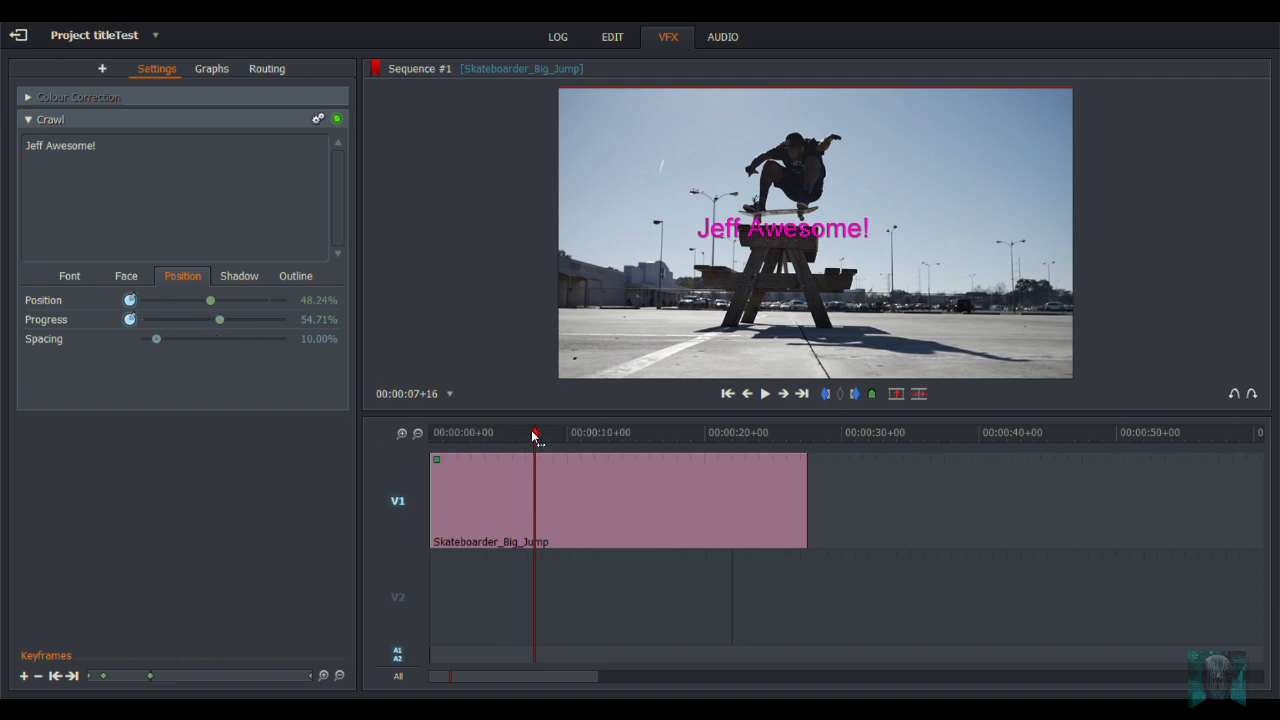
{"action": "left_click_drag", "start_coordinate": [535, 437], "coordinate": [552, 447]}
{"action": "left_click", "coordinate": [784, 395]}
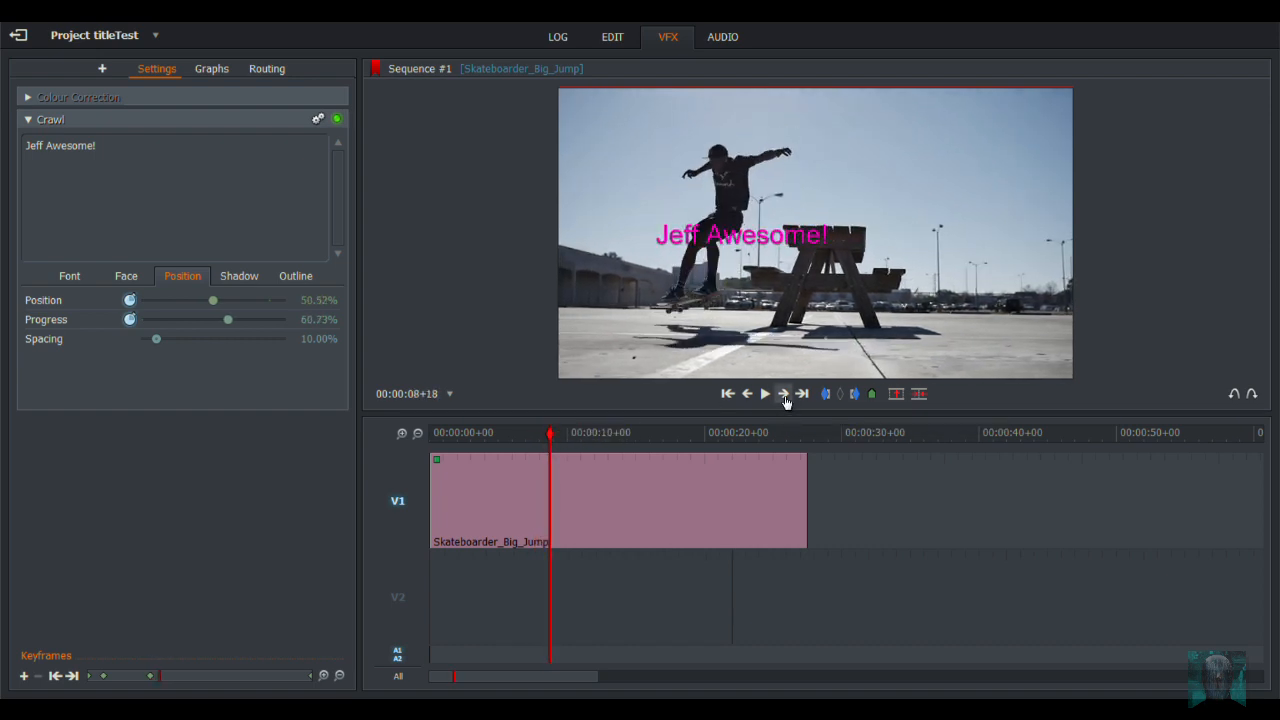
{"action": "left_click", "coordinate": [784, 394]}
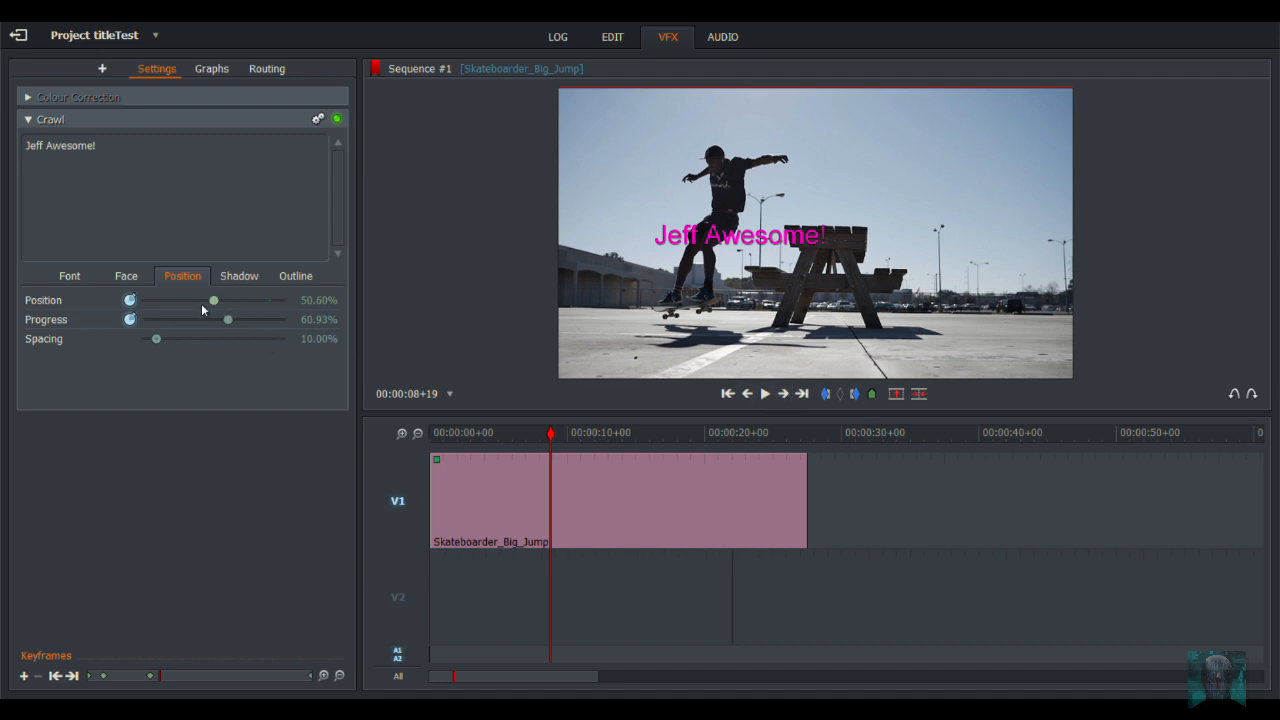
{"action": "left_click_drag", "start_coordinate": [211, 300], "coordinate": [255, 316]}
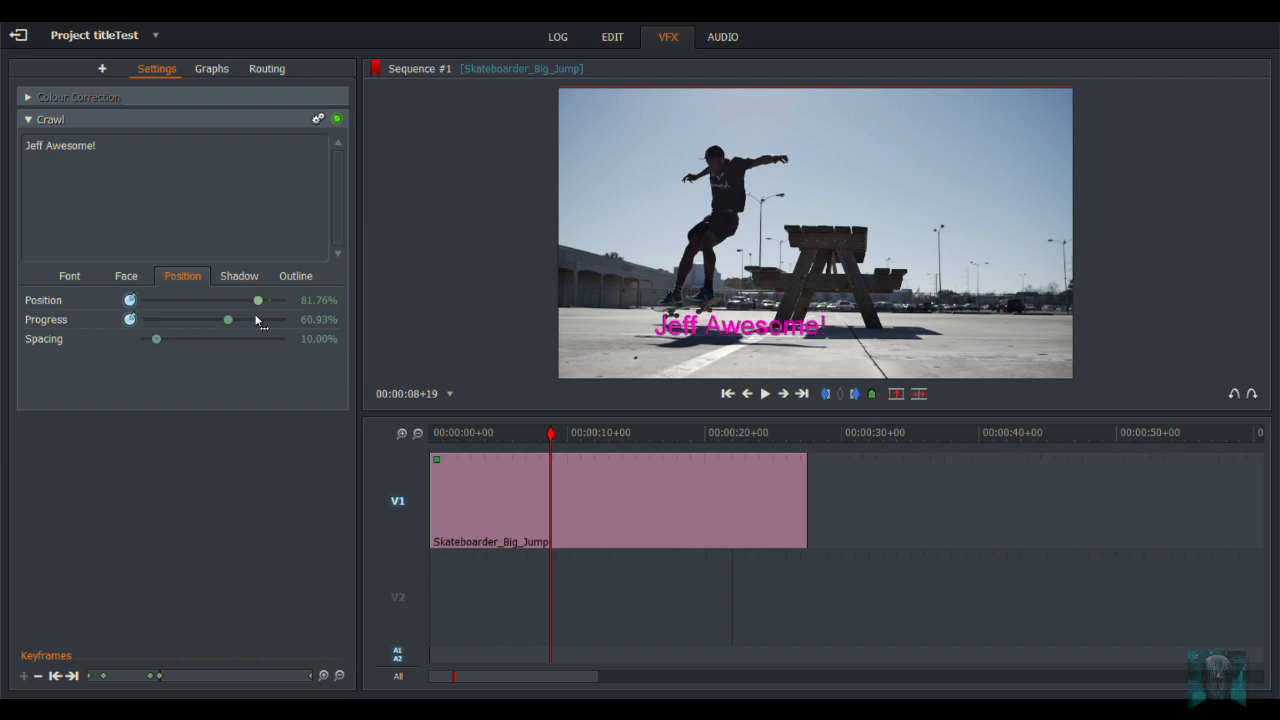
{"action": "left_click_drag", "start_coordinate": [256, 317], "coordinate": [254, 318]}
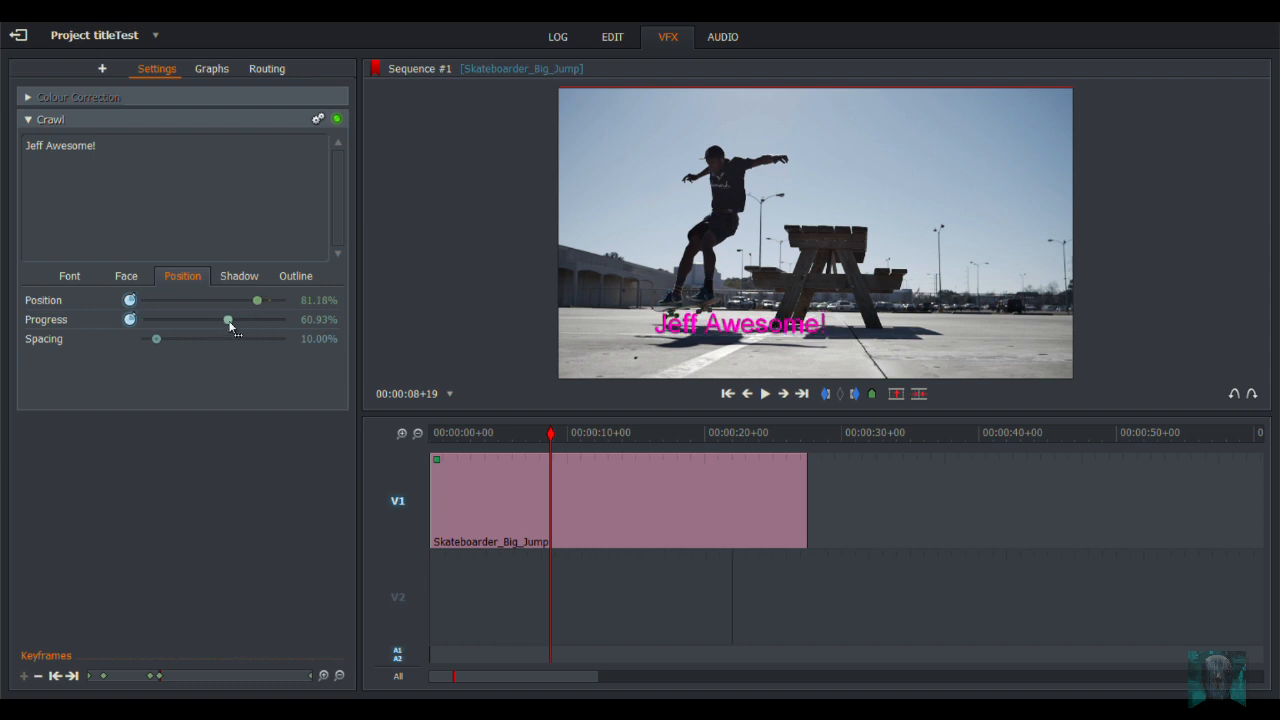
{"action": "left_click_drag", "start_coordinate": [229, 322], "coordinate": [232, 323]}
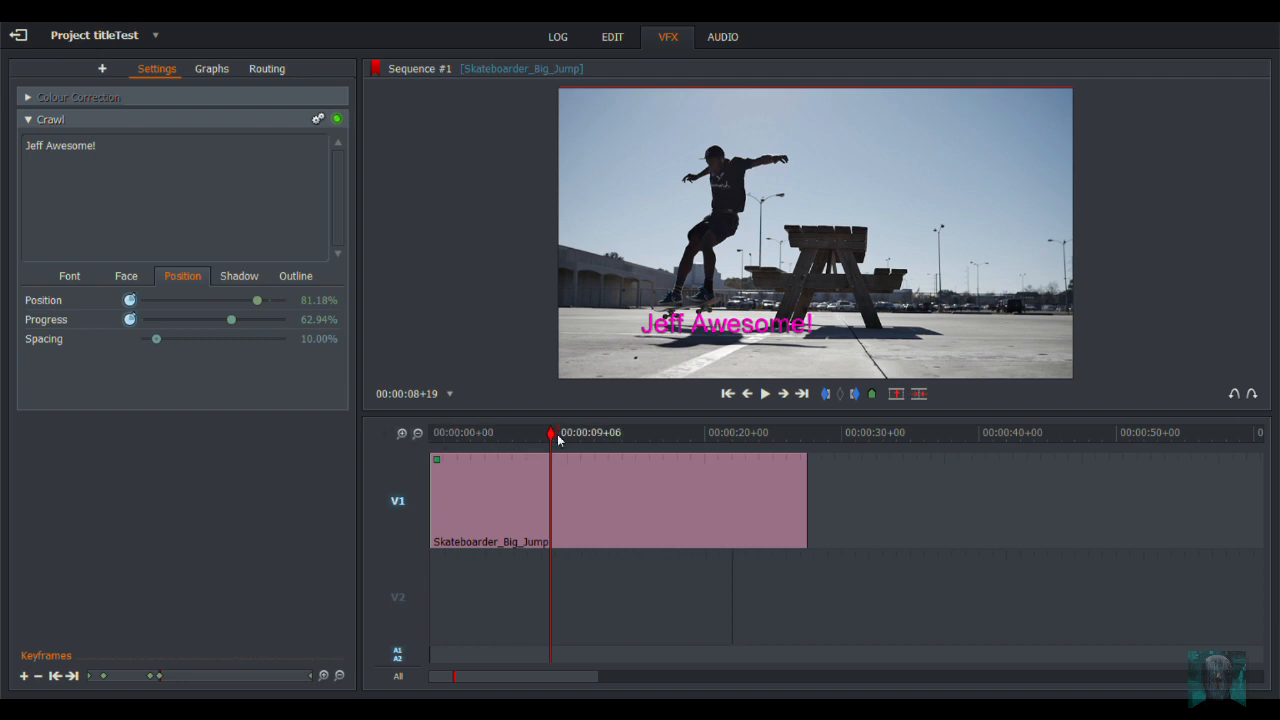
At 00:00:12+17, set the crawl text's Progress to about 95.88% so it has nearly left the frame
{"action": "left_click_drag", "start_coordinate": [557, 440], "coordinate": [592, 466]}
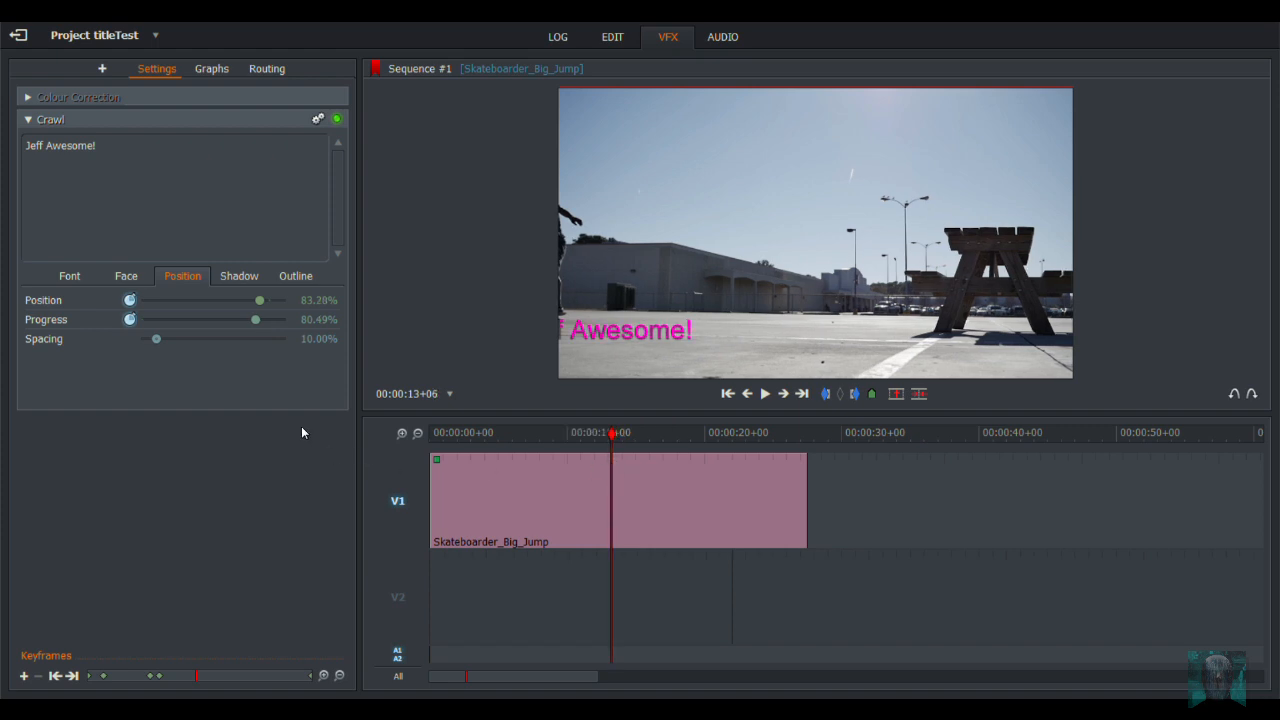
{"action": "left_click", "coordinate": [609, 437]}
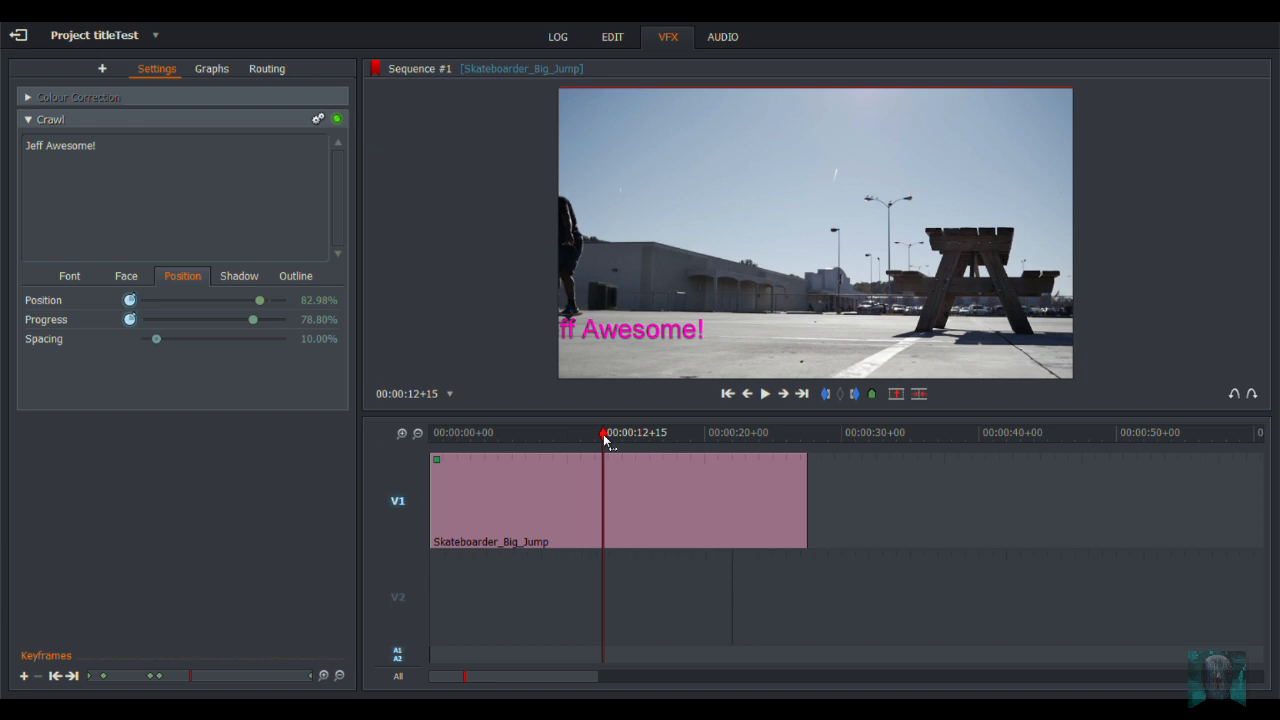
{"action": "left_click", "coordinate": [605, 440]}
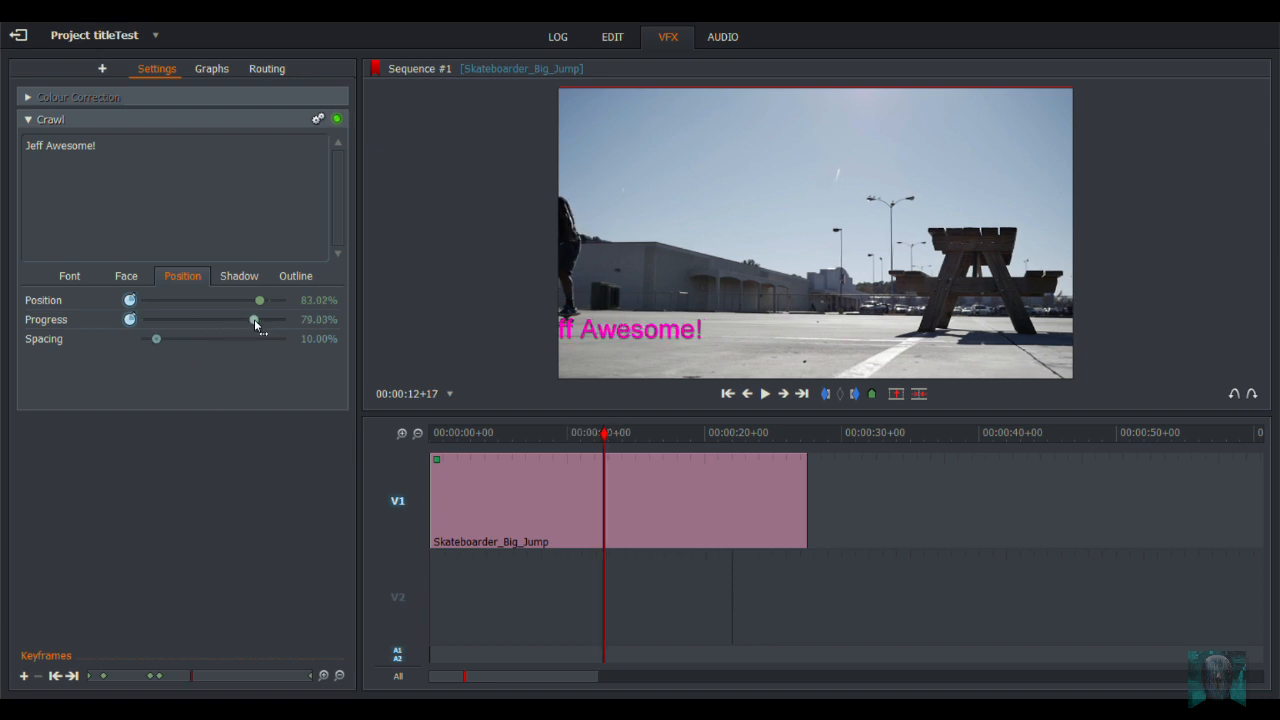
{"action": "left_click_drag", "start_coordinate": [255, 320], "coordinate": [280, 340]}
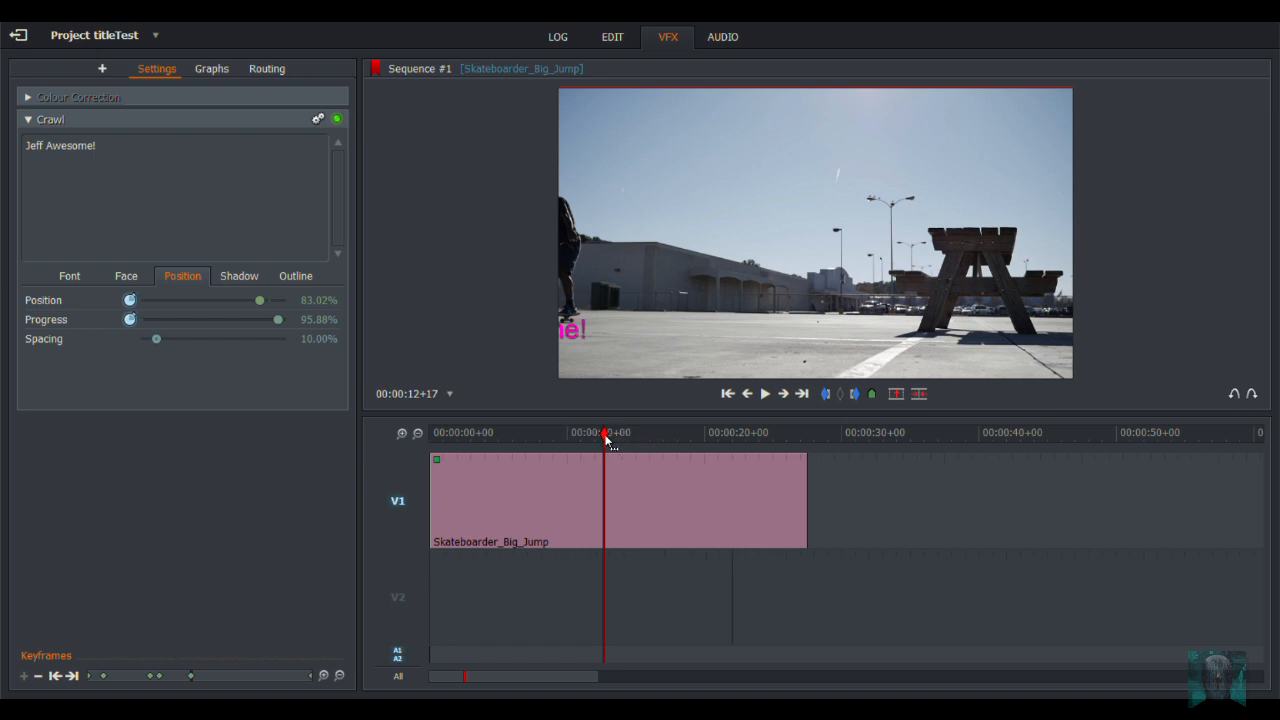
Play the sequence from its start to review the crawl text's keyframed movement across the frame
{"action": "left_click_drag", "start_coordinate": [605, 432], "coordinate": [430, 433]}
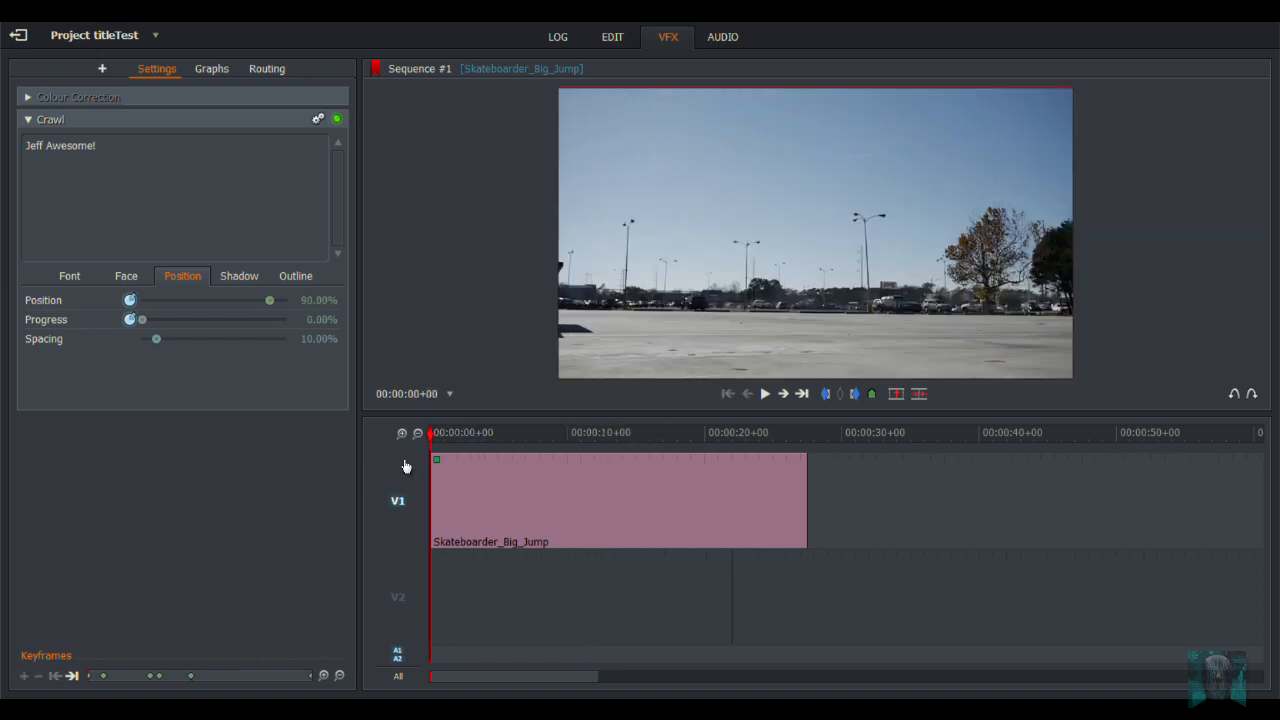
{"action": "left_click", "coordinate": [774, 395]}
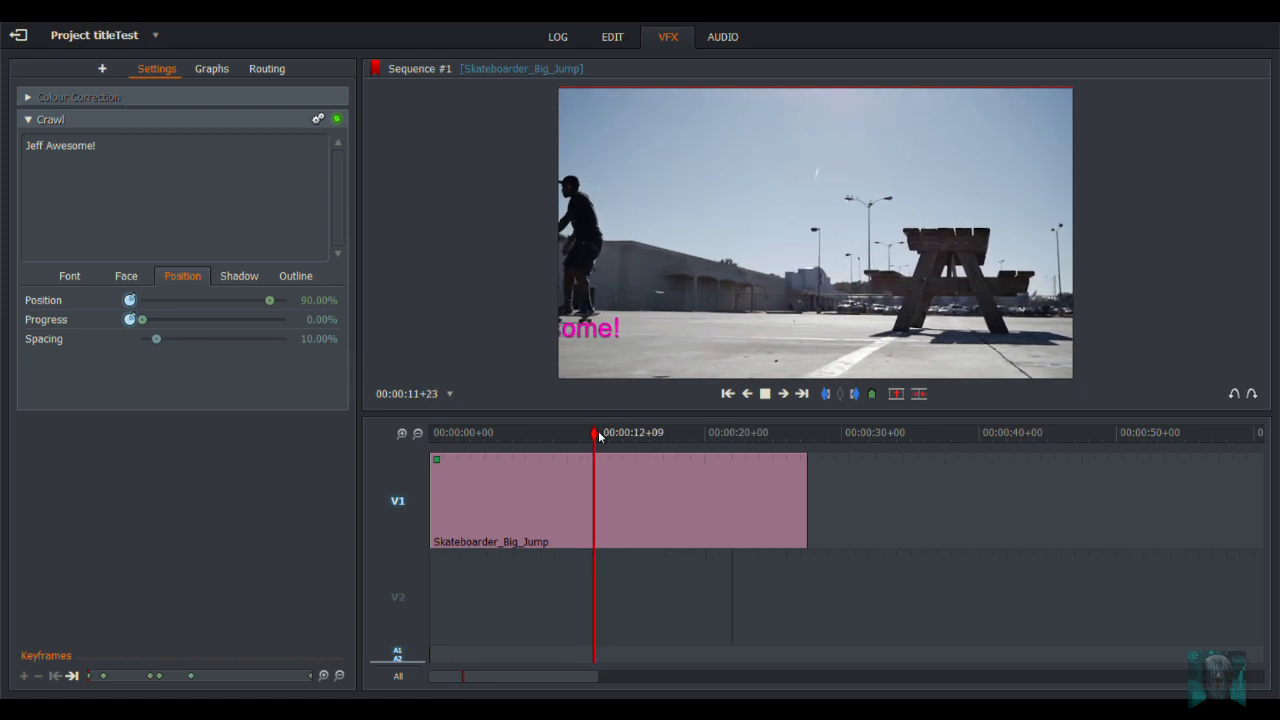
{"action": "left_click", "coordinate": [765, 393]}
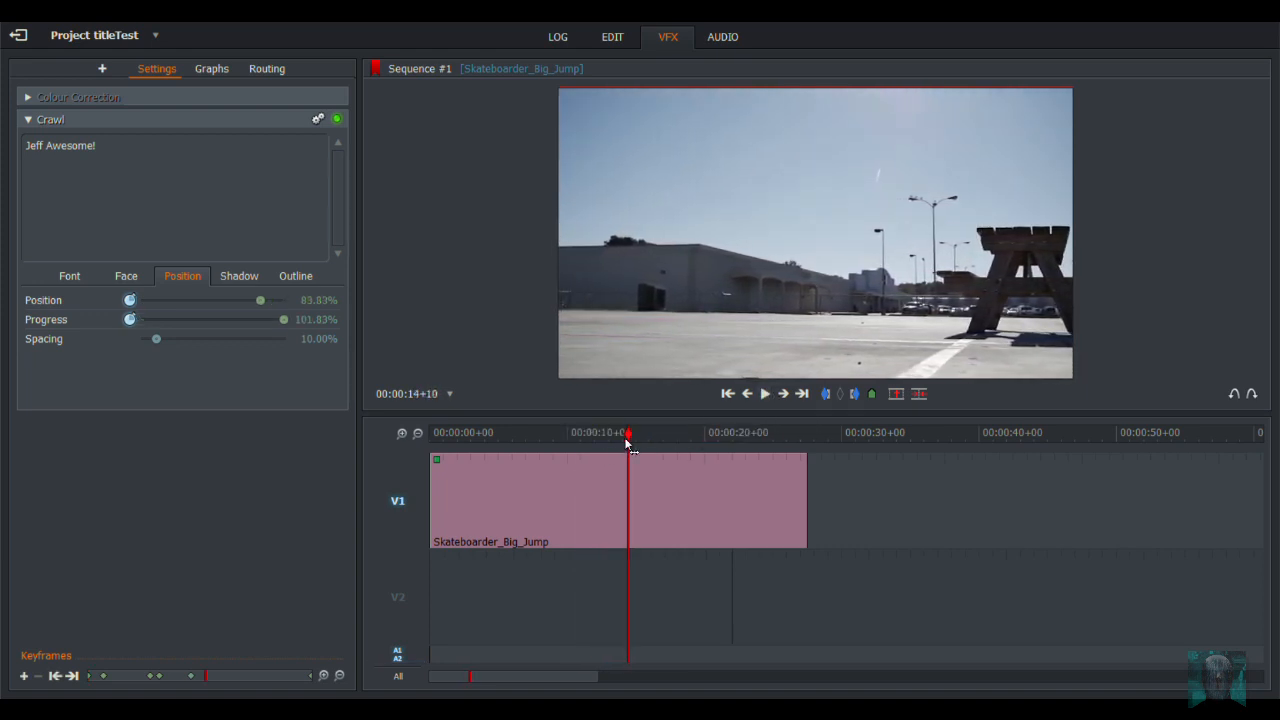
Scrub back through the crawl's movement to 00:00:03+17, and check its keyframes at 00:00:07+16 and 00:00:01+23
{"action": "left_click_drag", "start_coordinate": [628, 443], "coordinate": [539, 452]}
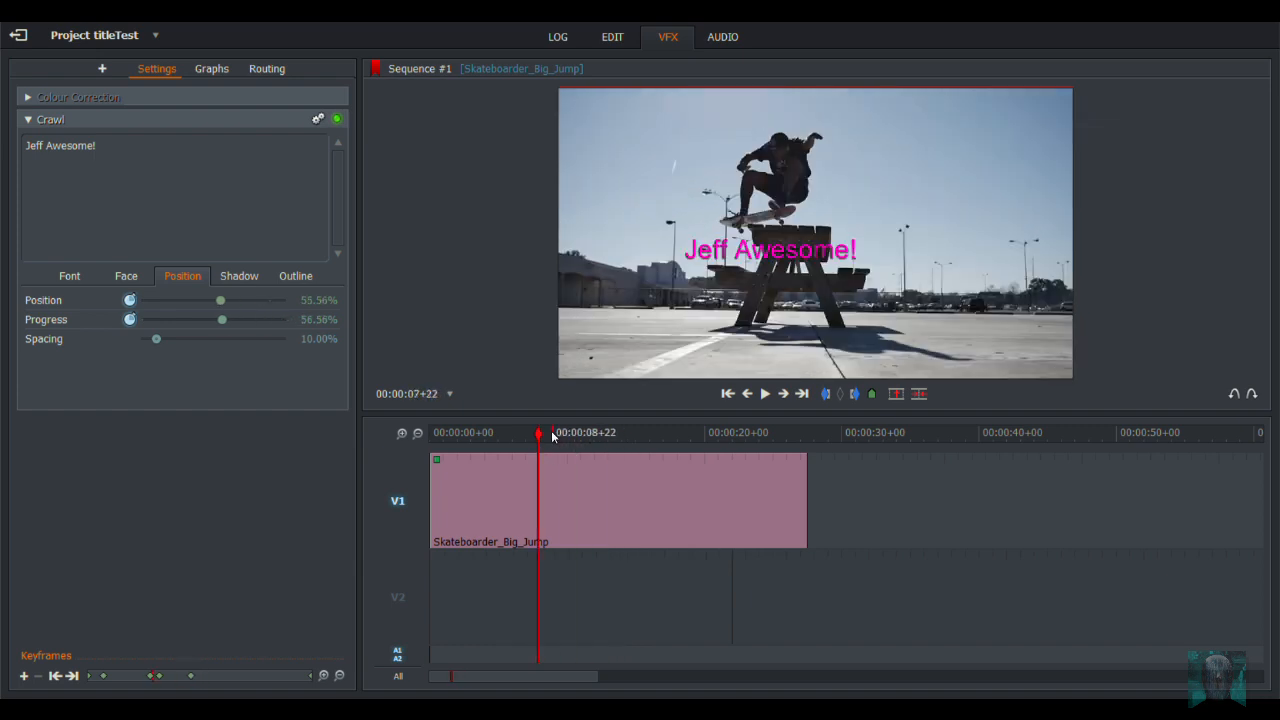
{"action": "left_click_drag", "start_coordinate": [538, 448], "coordinate": [498, 447]}
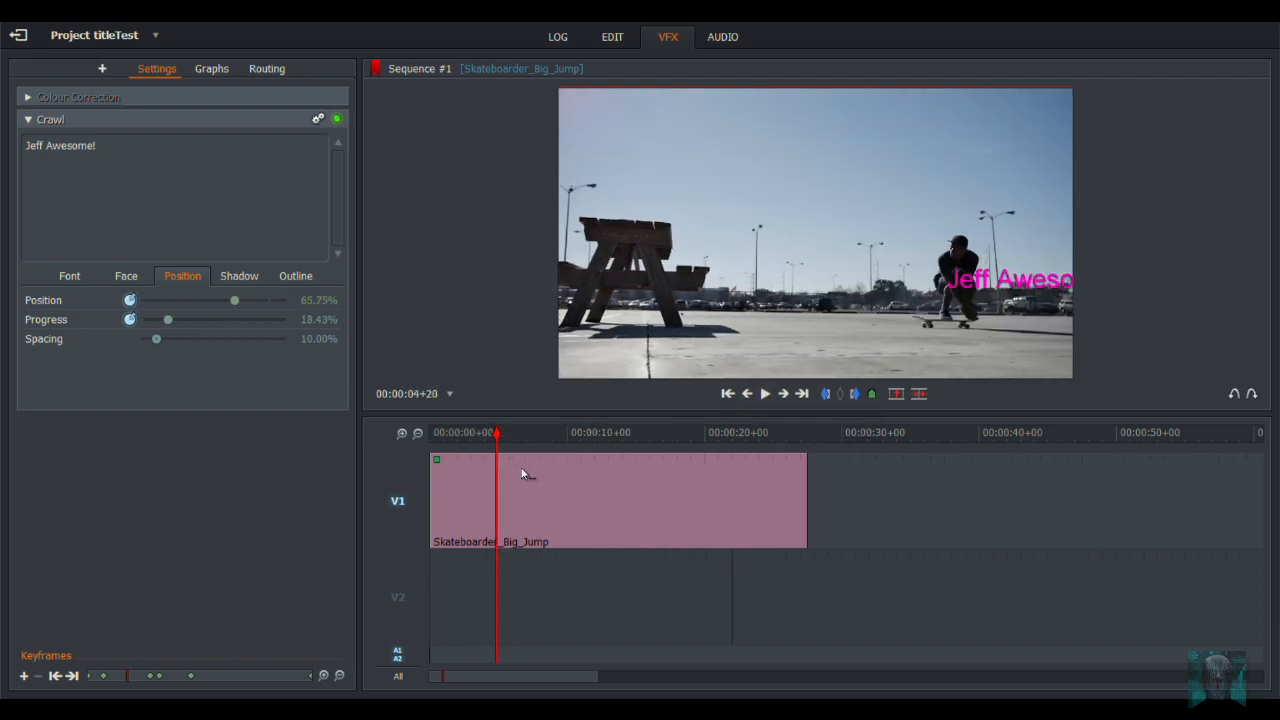
{"action": "left_click_drag", "start_coordinate": [492, 436], "coordinate": [481, 467]}
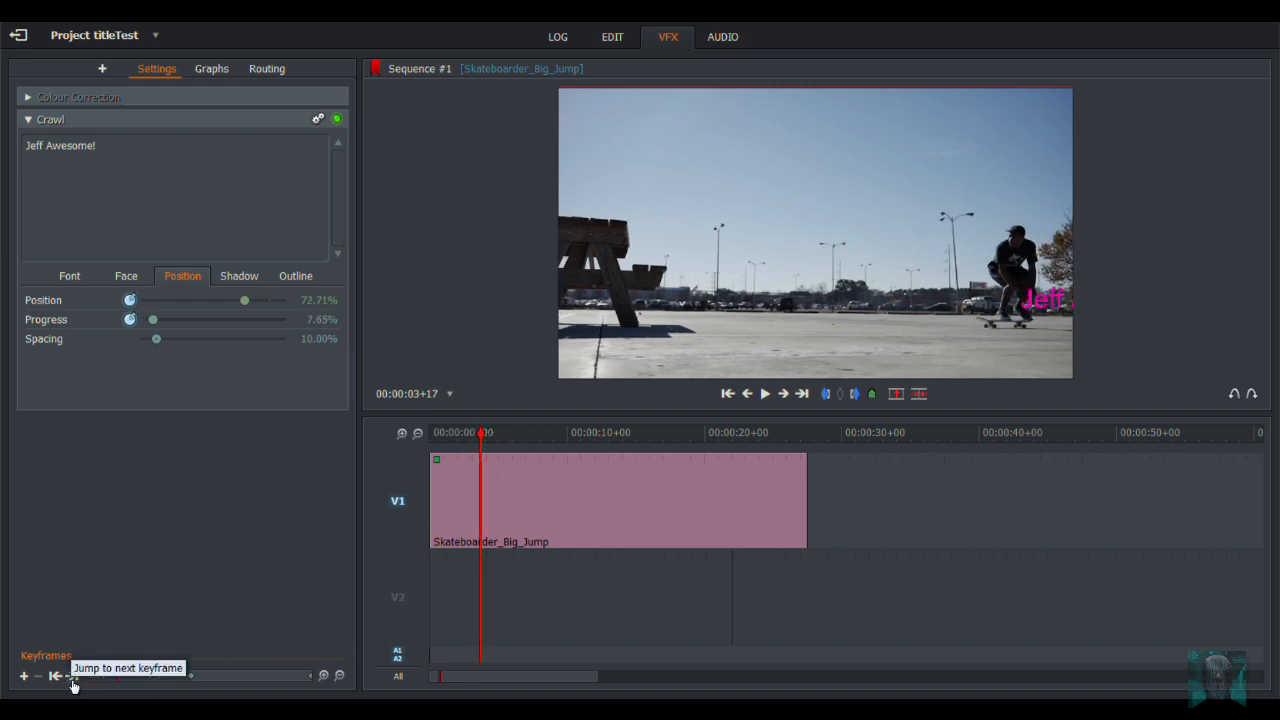
{"action": "left_click", "coordinate": [72, 683]}
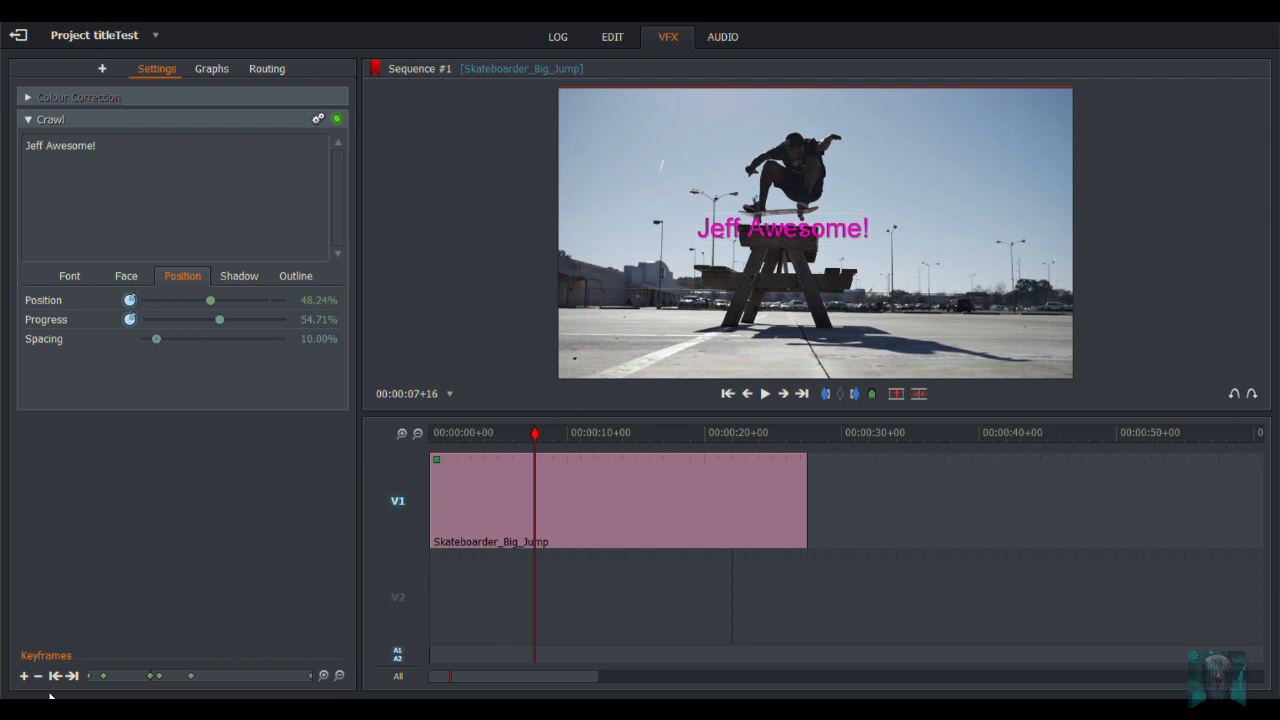
{"action": "left_click", "coordinate": [56, 677]}
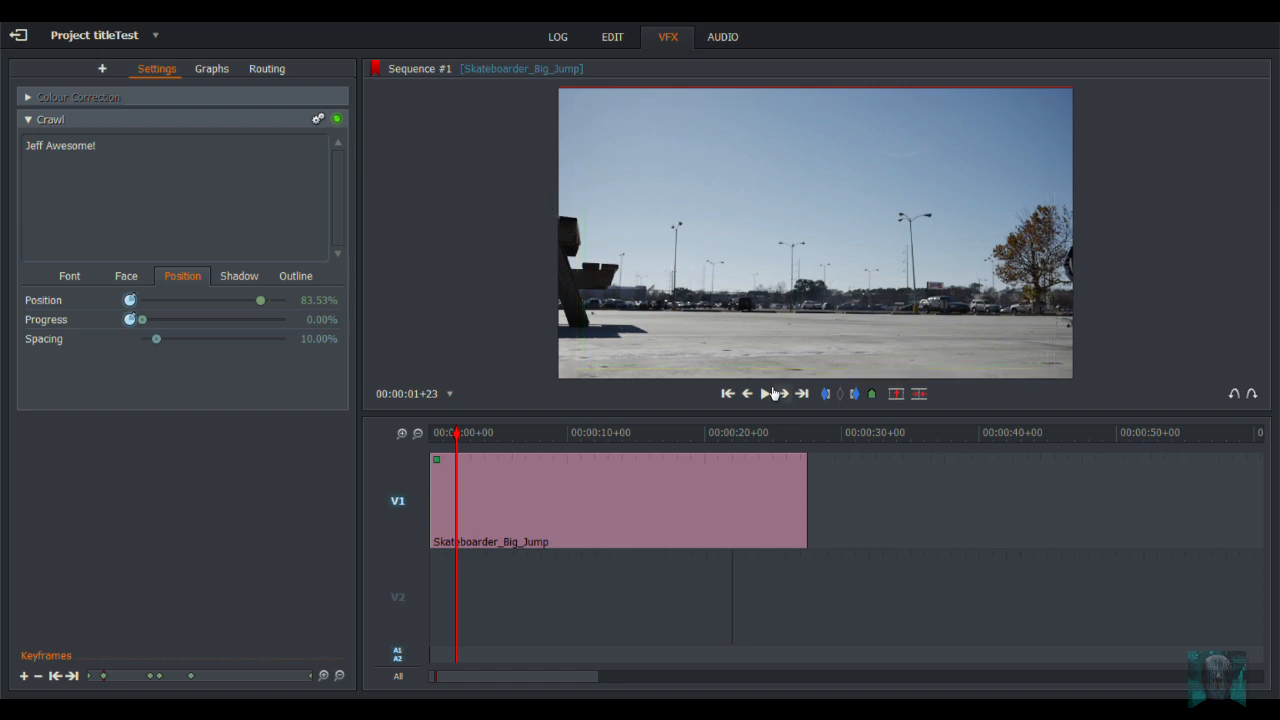
At 00:00:06+14, set the crawl text's Position to about 81.18% and its Progress to about 31.18%
{"action": "left_click_drag", "start_coordinate": [458, 437], "coordinate": [520, 481]}
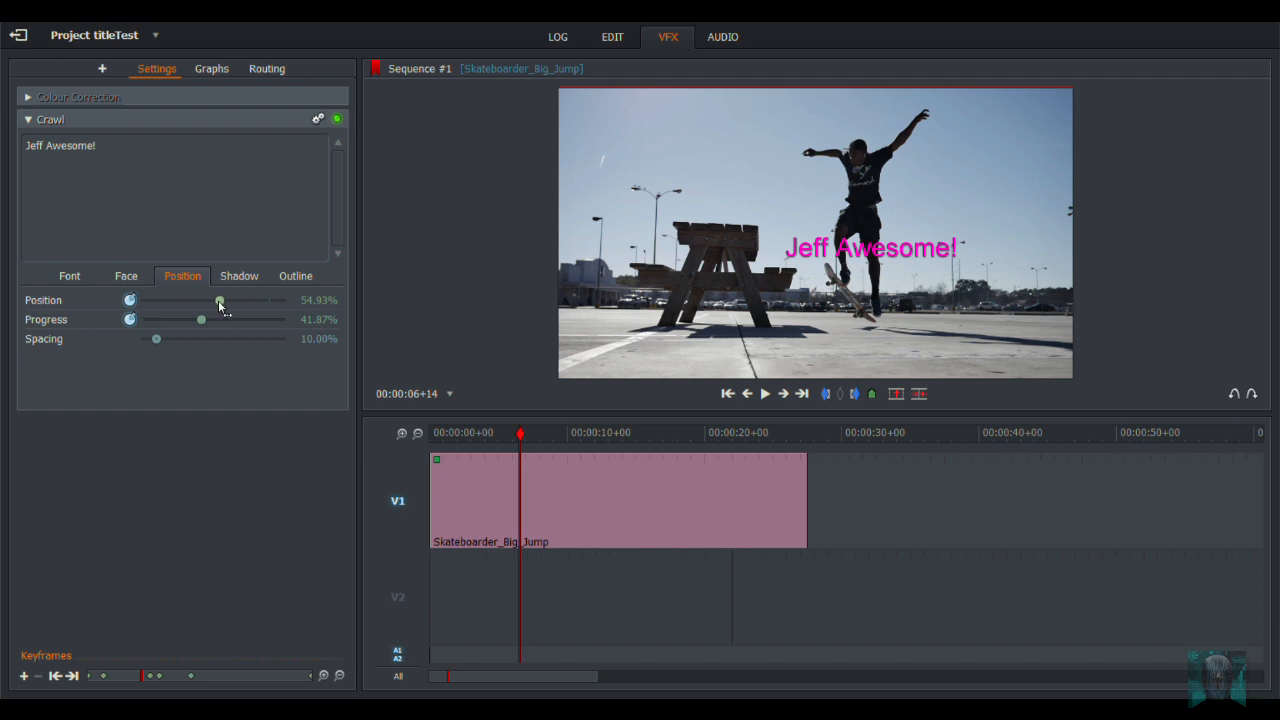
{"action": "left_click_drag", "start_coordinate": [220, 302], "coordinate": [249, 320]}
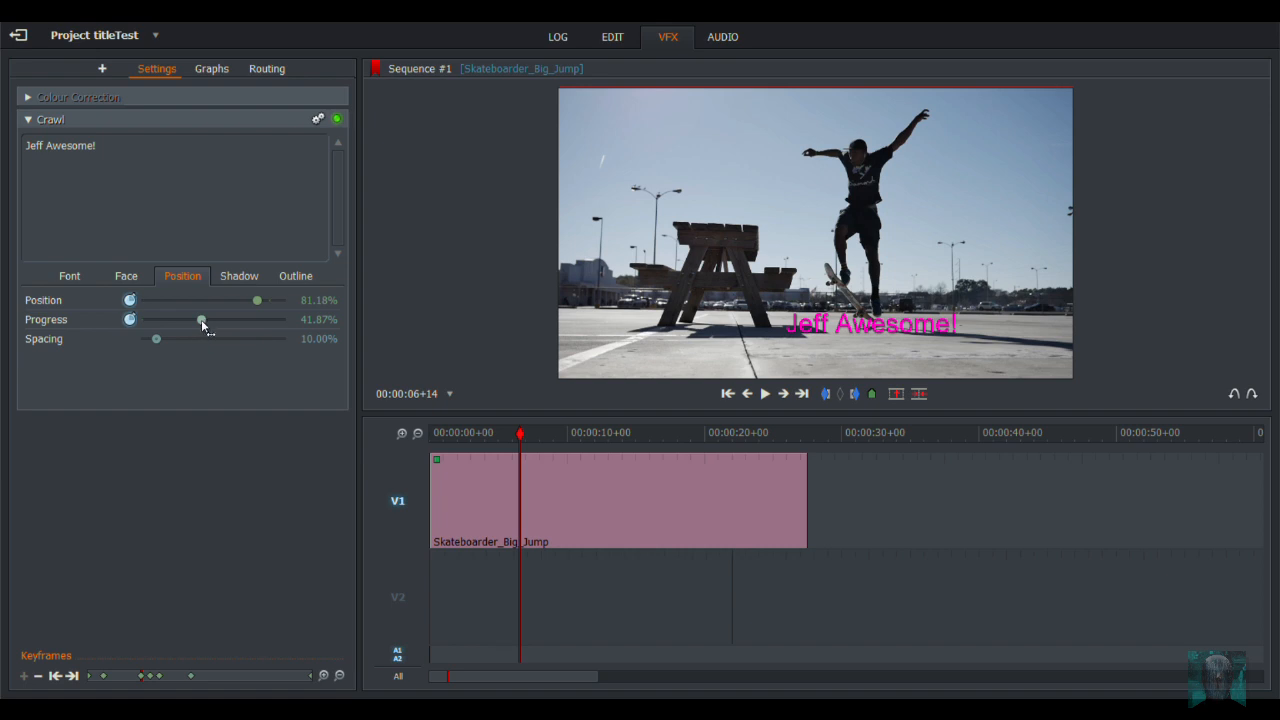
{"action": "left_click_drag", "start_coordinate": [203, 325], "coordinate": [189, 323]}
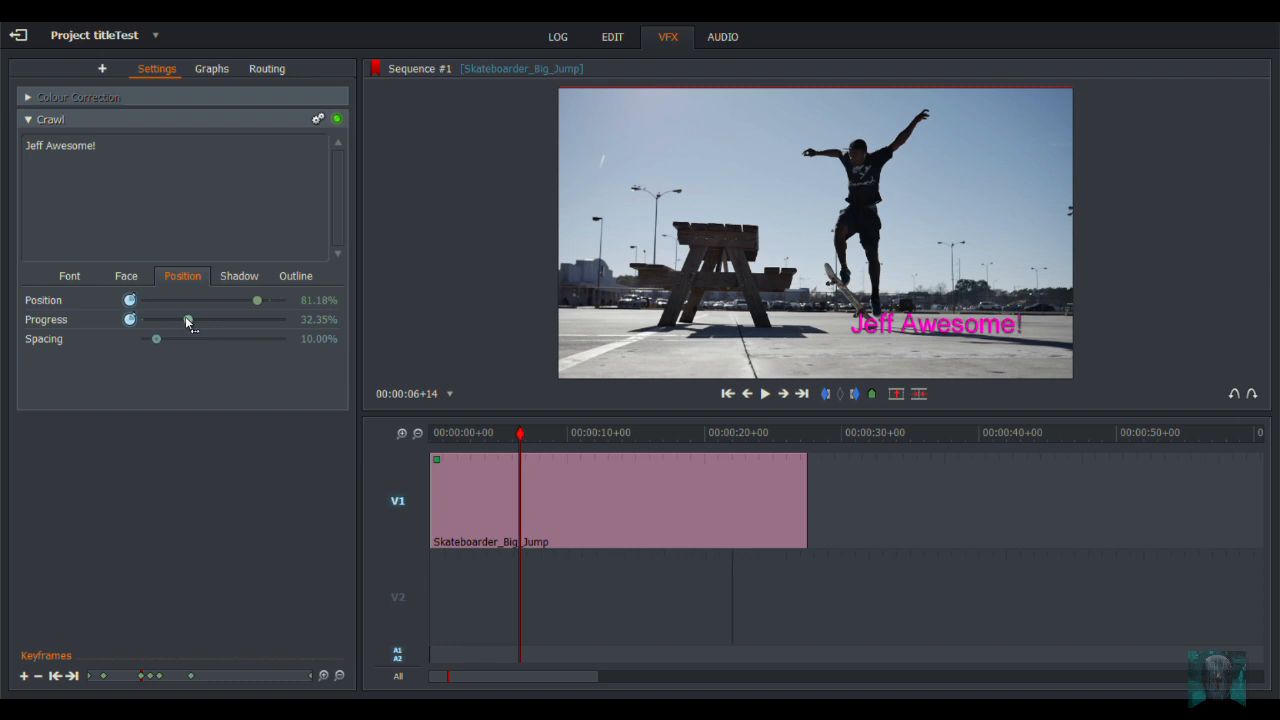
{"action": "left_click_drag", "start_coordinate": [187, 322], "coordinate": [188, 321]}
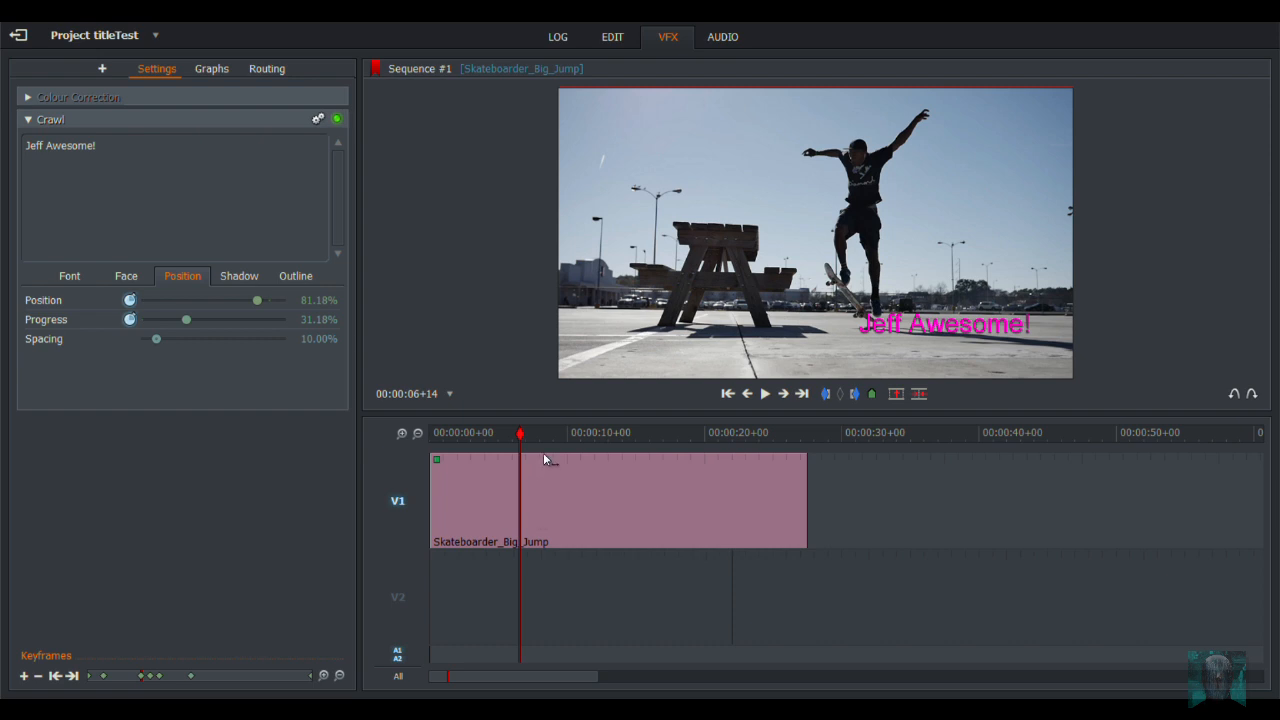
Scrub back to 00:00:05+00 to check the crawl text, and play the sequence from its start until the text has left the frame
{"action": "left_click", "coordinate": [517, 436]}
{"action": "left_click_drag", "start_coordinate": [516, 436], "coordinate": [498, 437]}
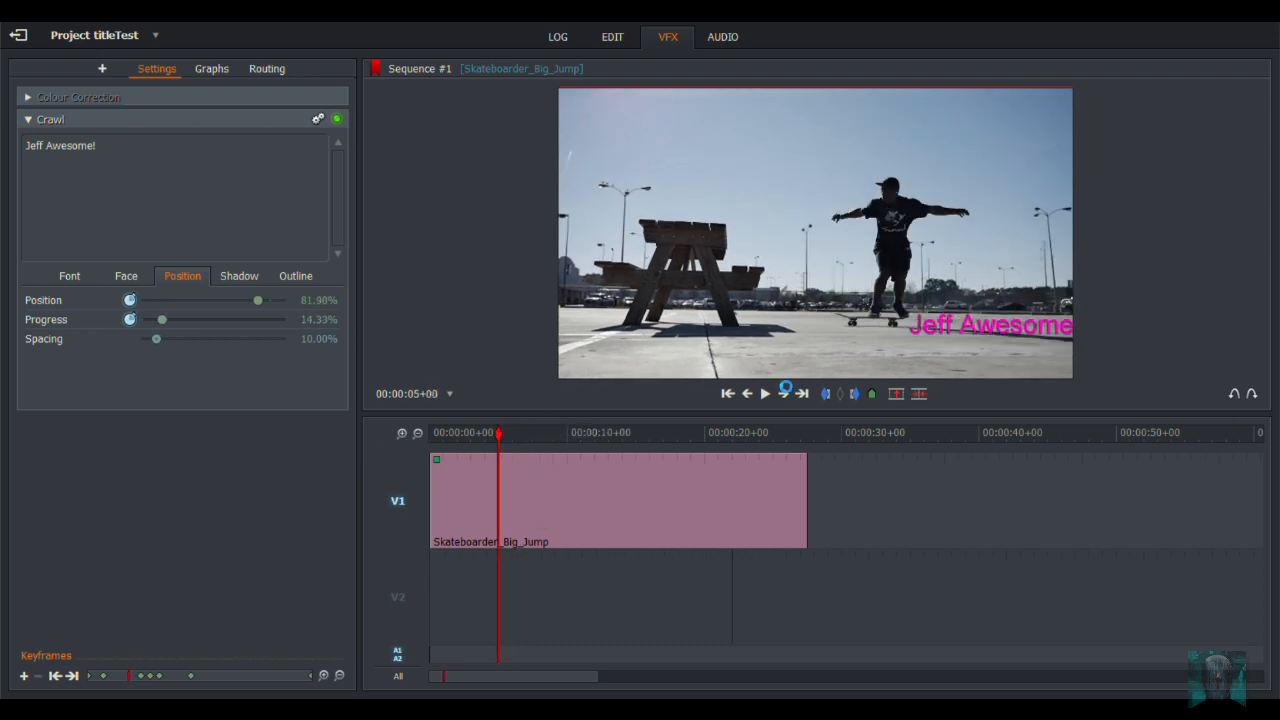
{"action": "left_click", "coordinate": [733, 400]}
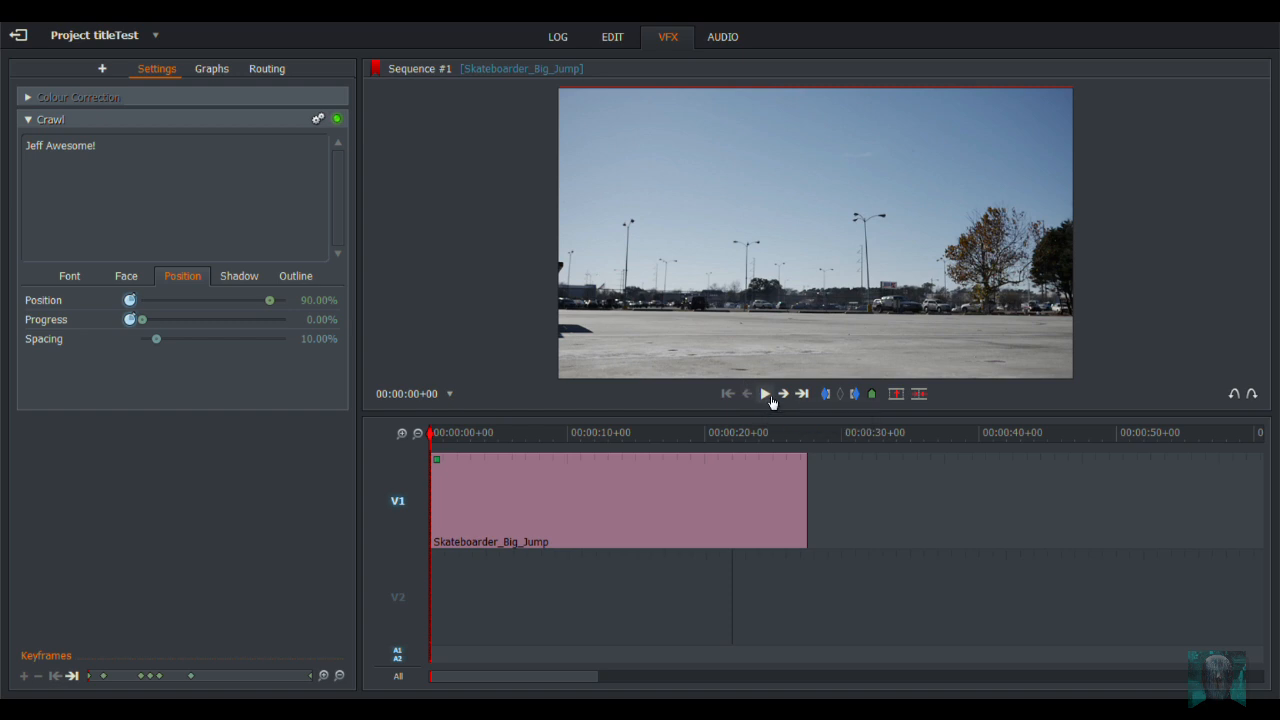
{"action": "left_click", "coordinate": [766, 395]}
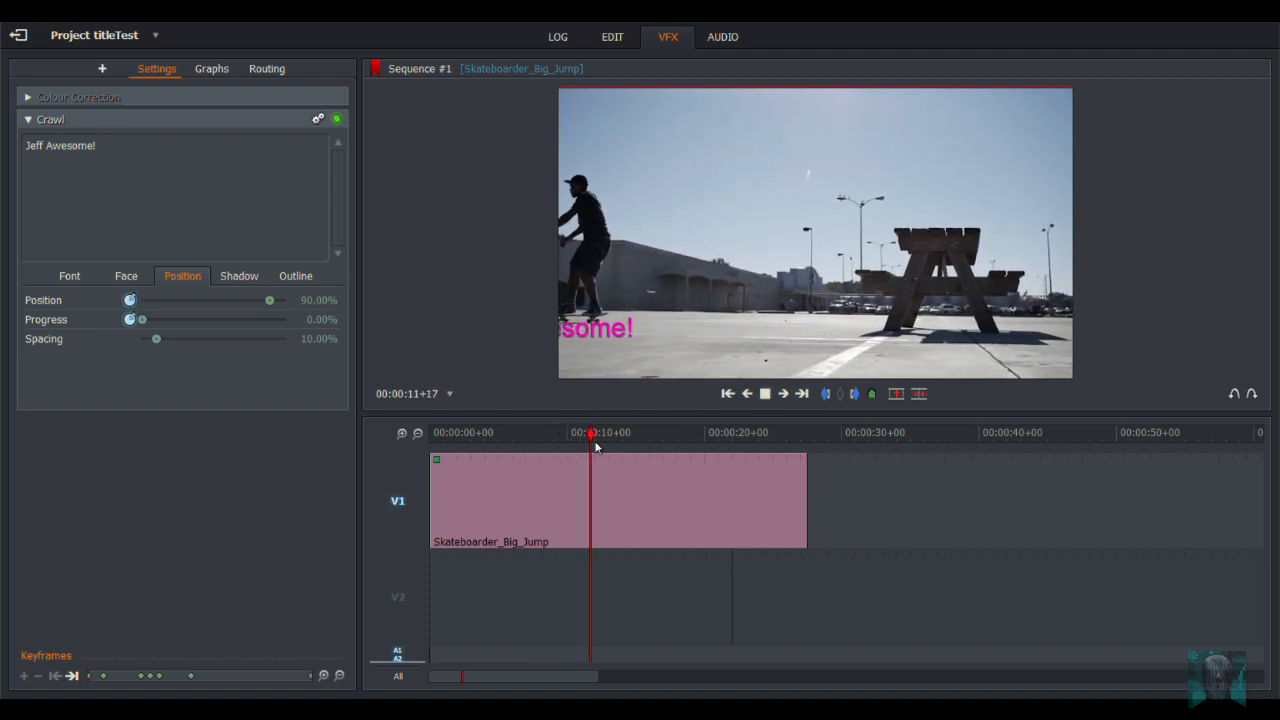
{"action": "left_click", "coordinate": [765, 394]}
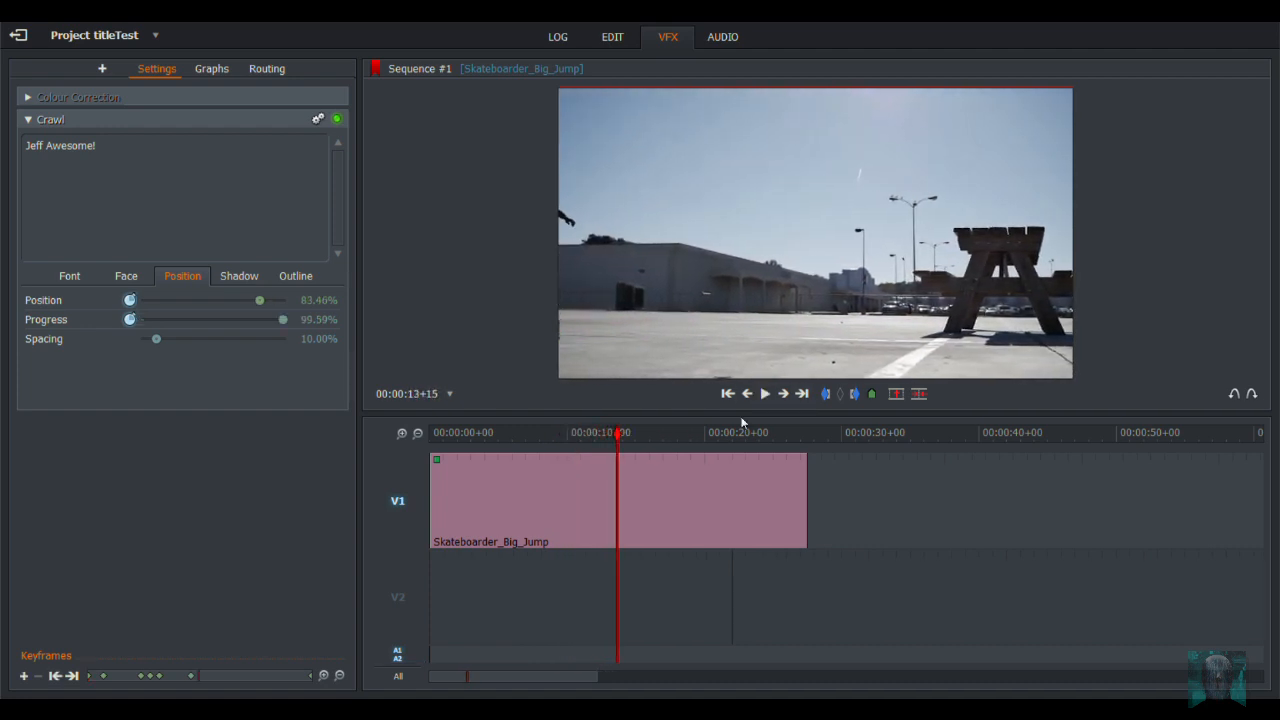
At 00:00:05+12, set the crawl text's Position to about 81.76% and its Progress to about 25.29% so it follows the skateboarder
{"action": "left_click_drag", "start_coordinate": [620, 432], "coordinate": [473, 458]}
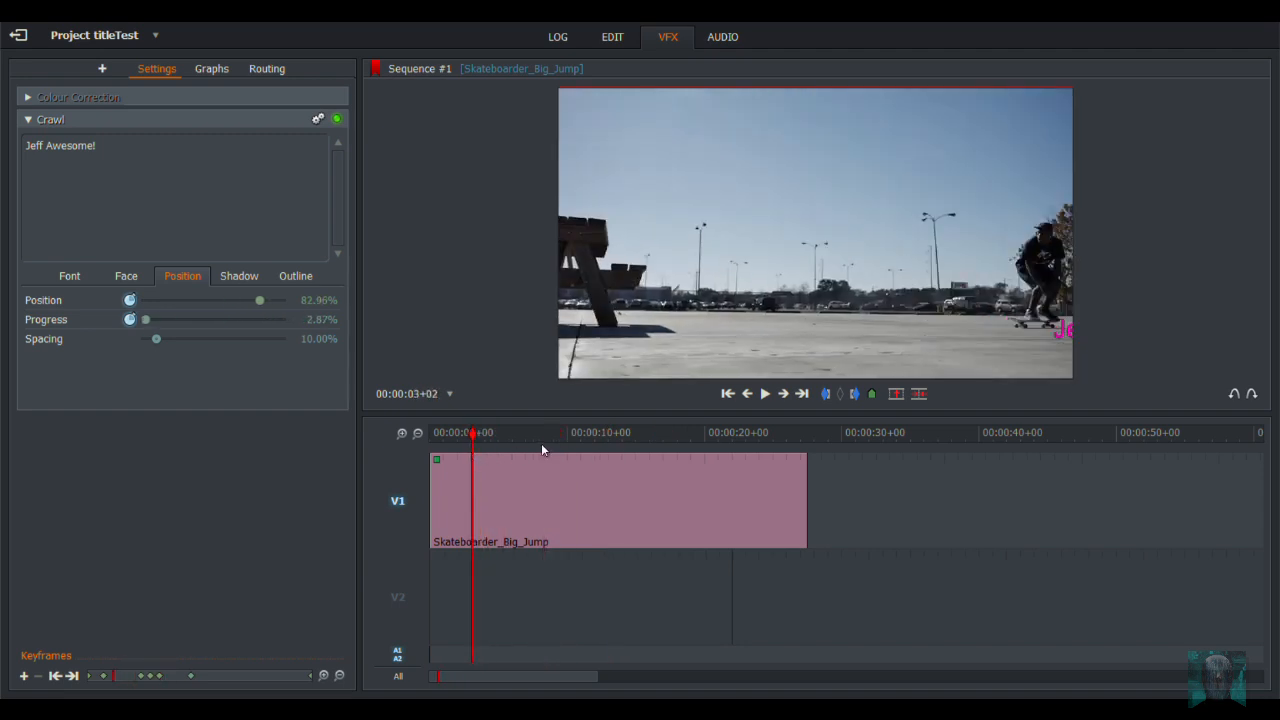
{"action": "left_click", "coordinate": [766, 394]}
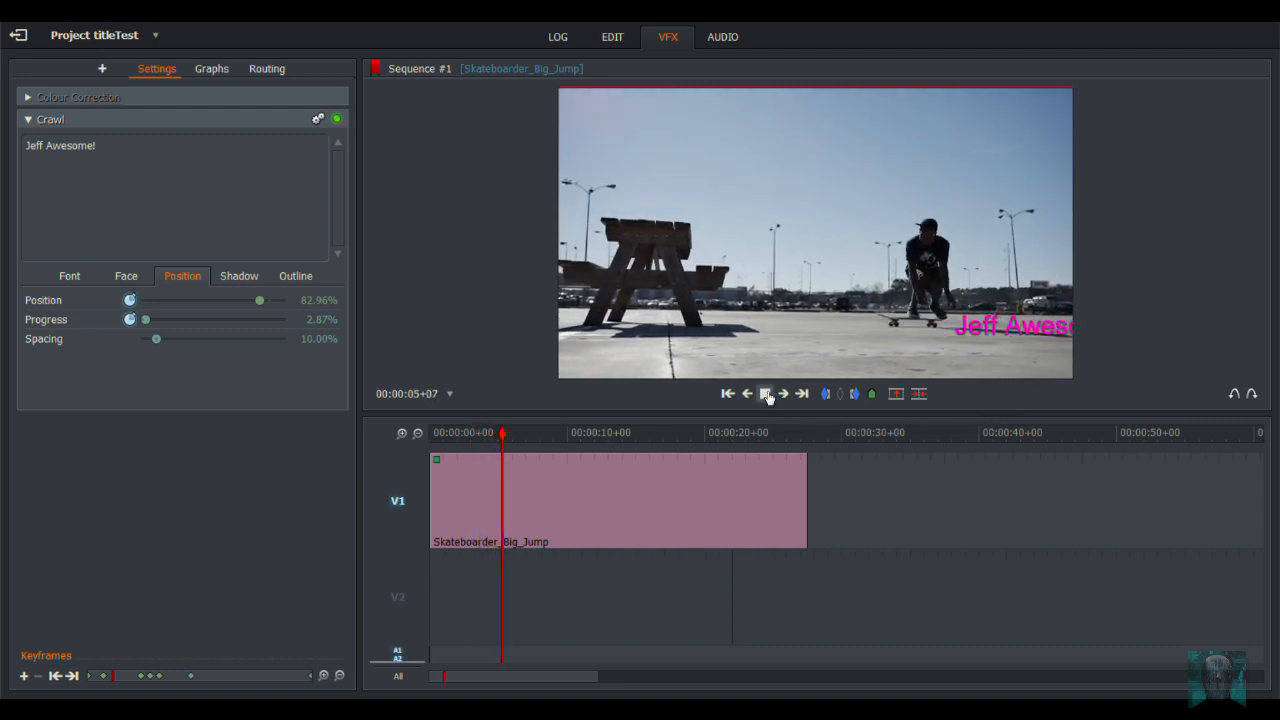
{"action": "left_click", "coordinate": [766, 394]}
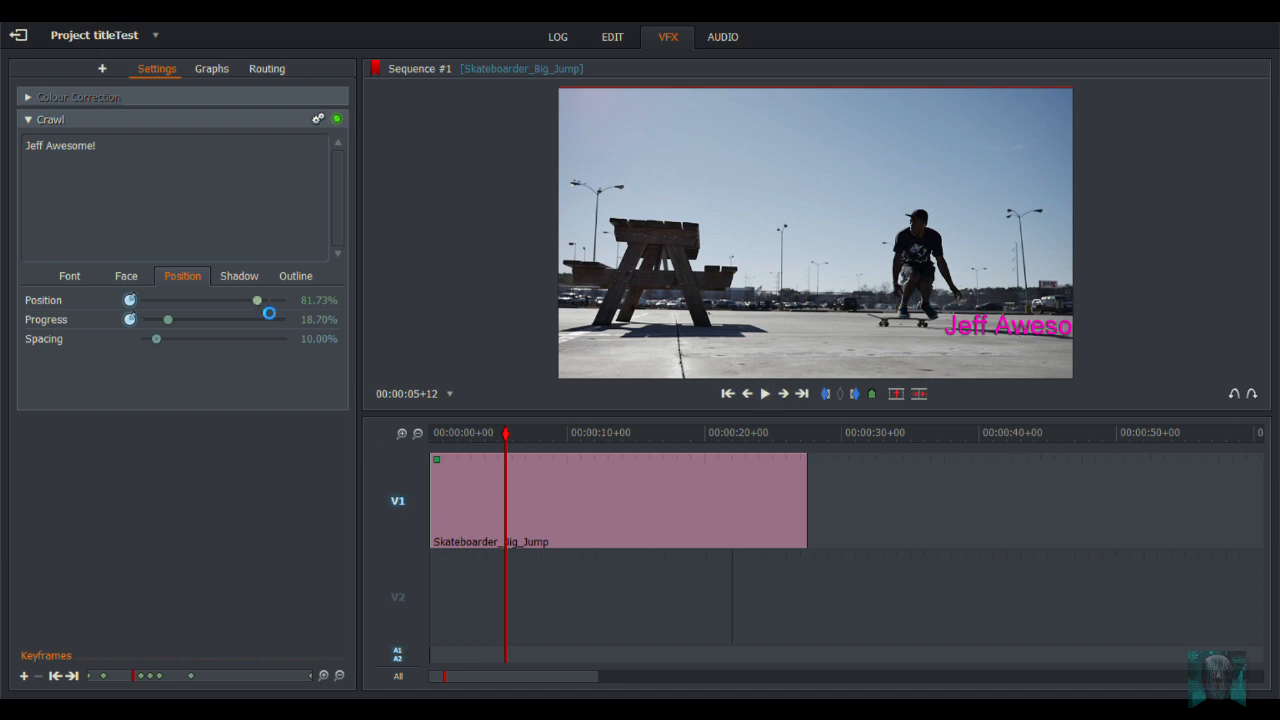
{"action": "left_click_drag", "start_coordinate": [266, 310], "coordinate": [259, 308]}
{"action": "left_click_drag", "start_coordinate": [165, 327], "coordinate": [181, 329]}
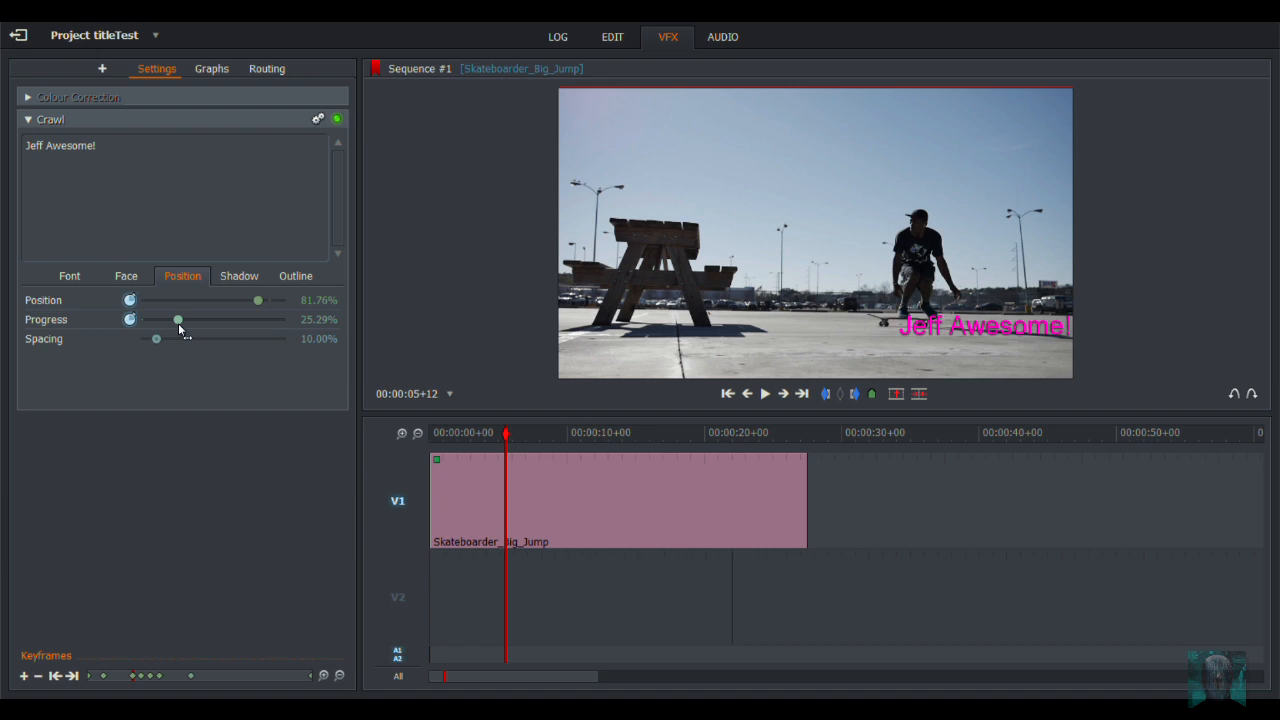
Play the sequence again to review the adjusted crawl movement, and stop playback at 00:00:18+18
{"action": "left_click", "coordinate": [750, 395]}
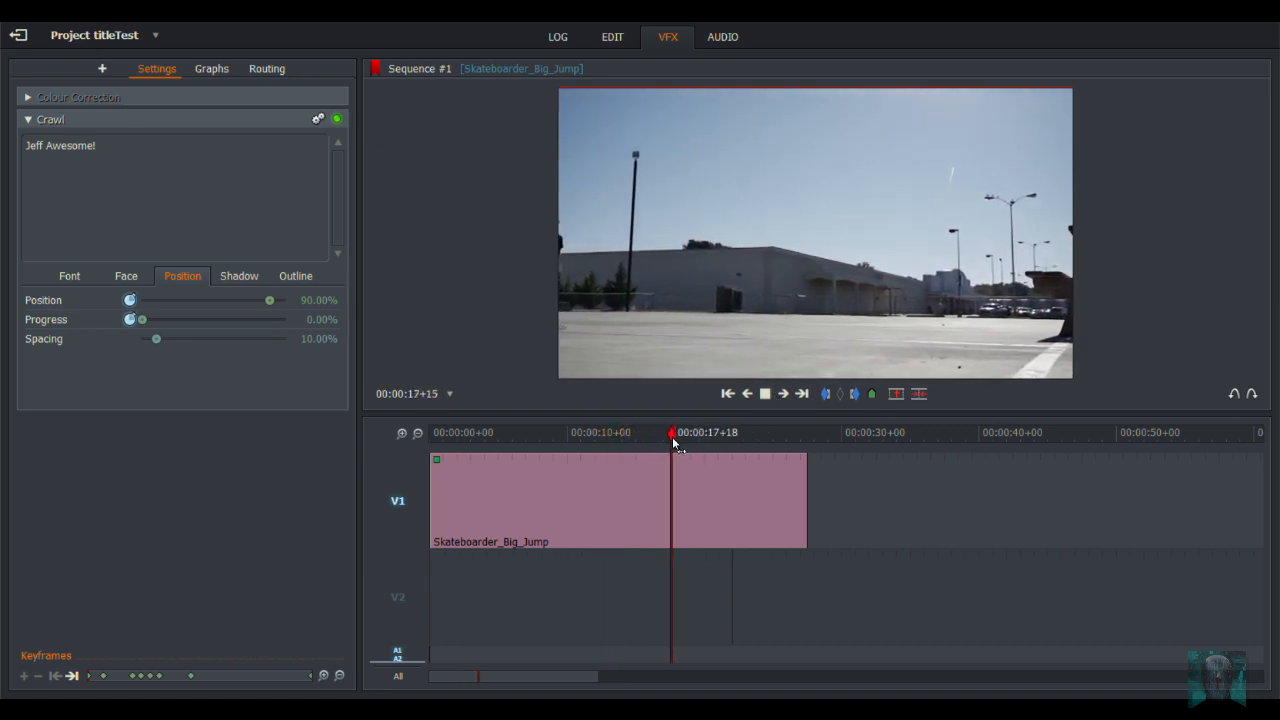
{"action": "key", "text": "space"}
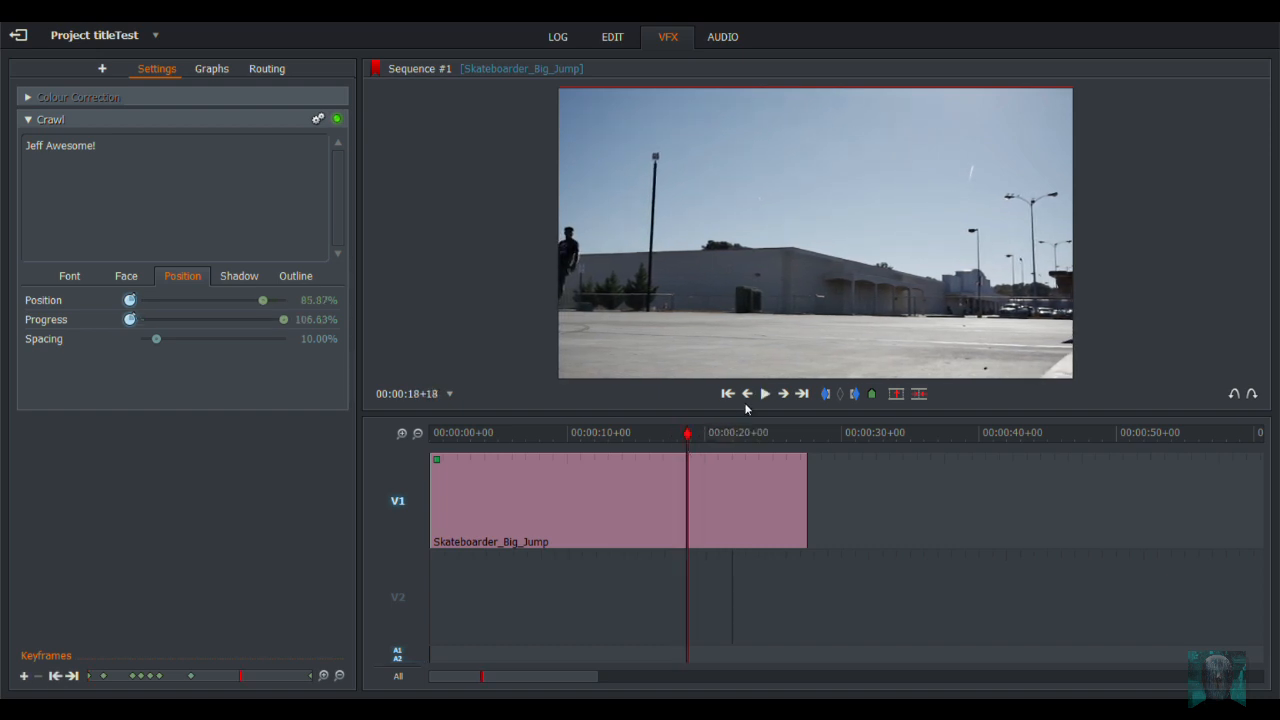